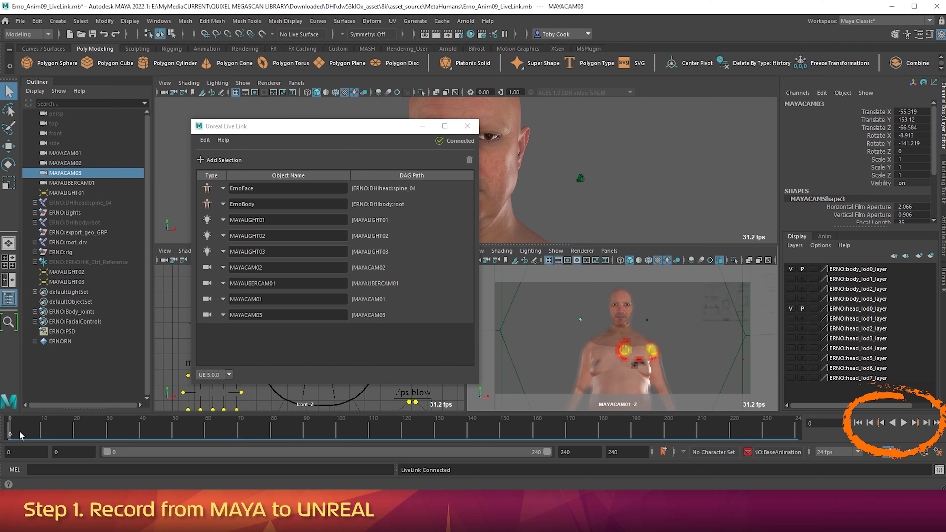
Step: Start the animation playback in Maya and open the Take Recorder in Unreal Engine
{"action": "key", "text": "alt+v"}
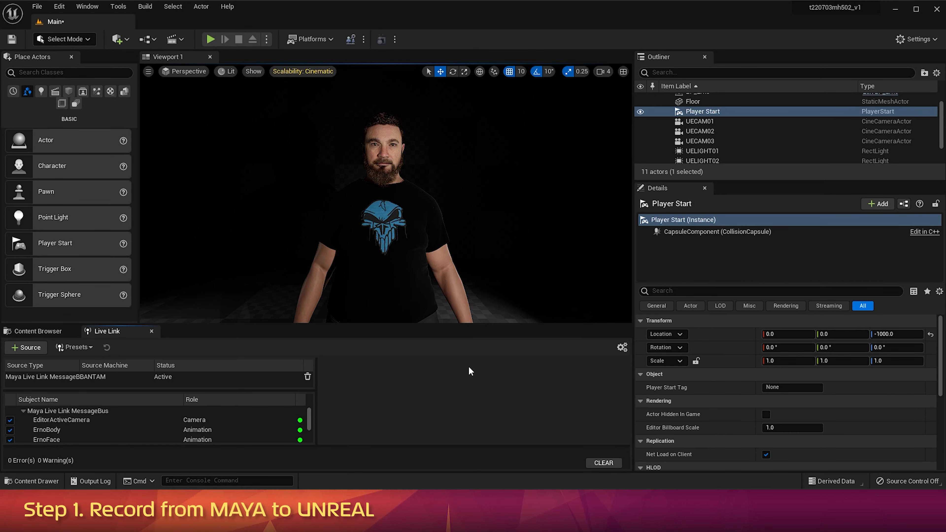
{"action": "left_click", "coordinate": [87, 6]}
{"action": "mouse_move", "coordinate": [102, 36]}
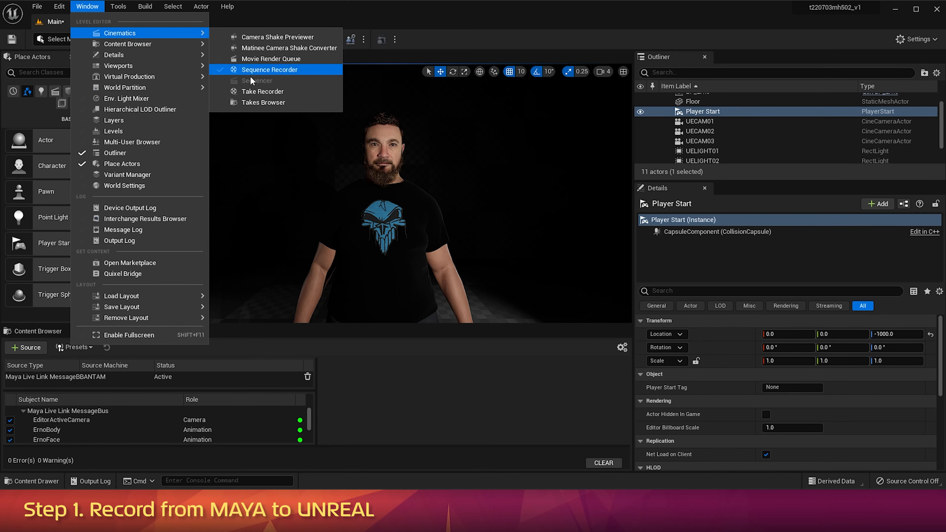
{"action": "left_click", "coordinate": [265, 92]}
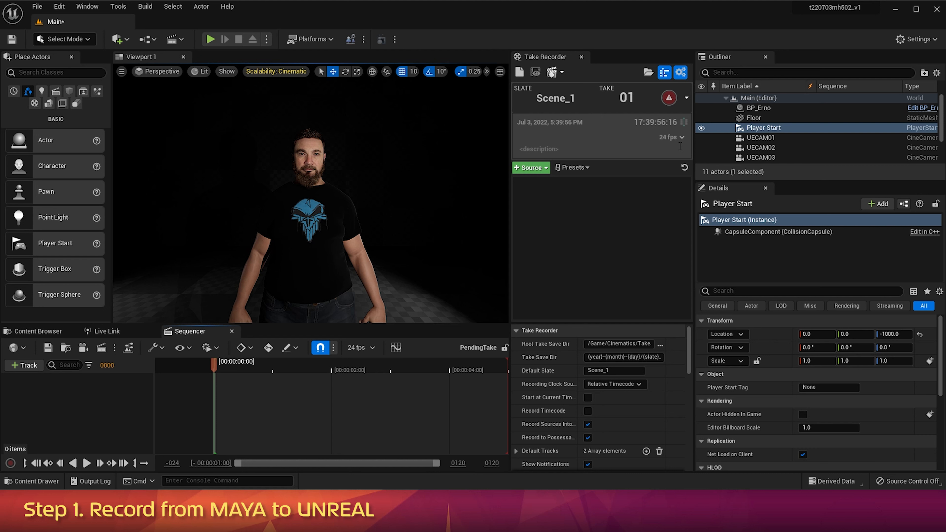
Step: Add the three lights UELIGHT01, UELIGHT02 and UELIGHT03 to the Take Recorder as recording sources
{"action": "scroll", "coordinate": [782, 134], "scroll_direction": "down", "scroll_amount": 3}
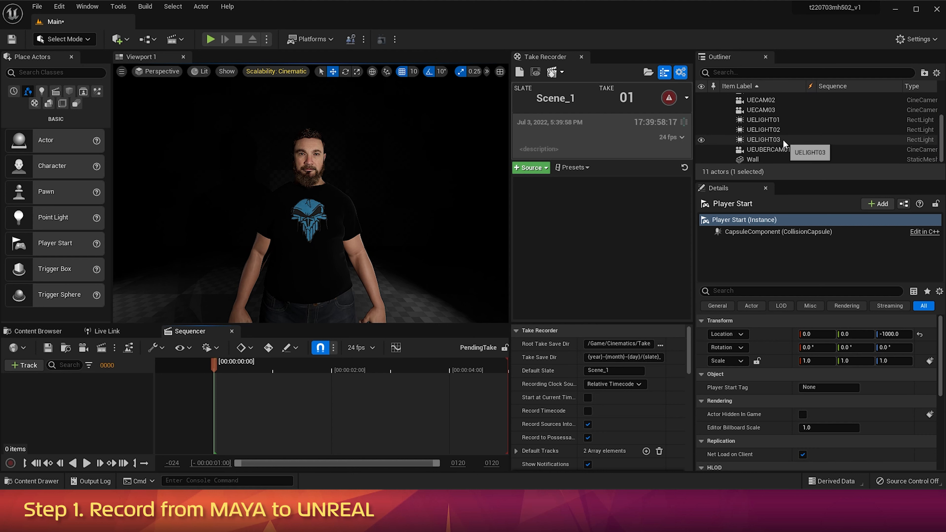
{"action": "left_click", "coordinate": [776, 121]}
{"action": "left_click", "coordinate": [772, 139], "text": "shift"}
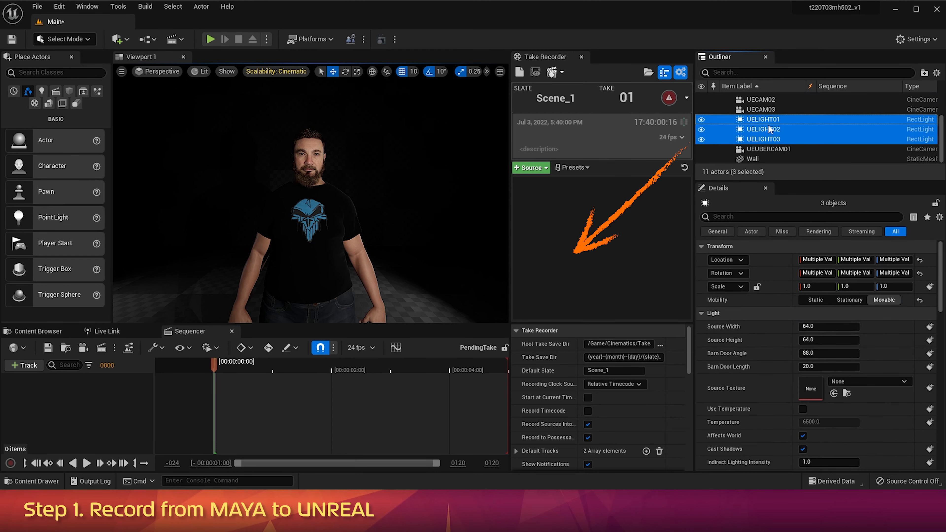
{"action": "left_click_drag", "start_coordinate": [767, 127], "coordinate": [622, 230]}
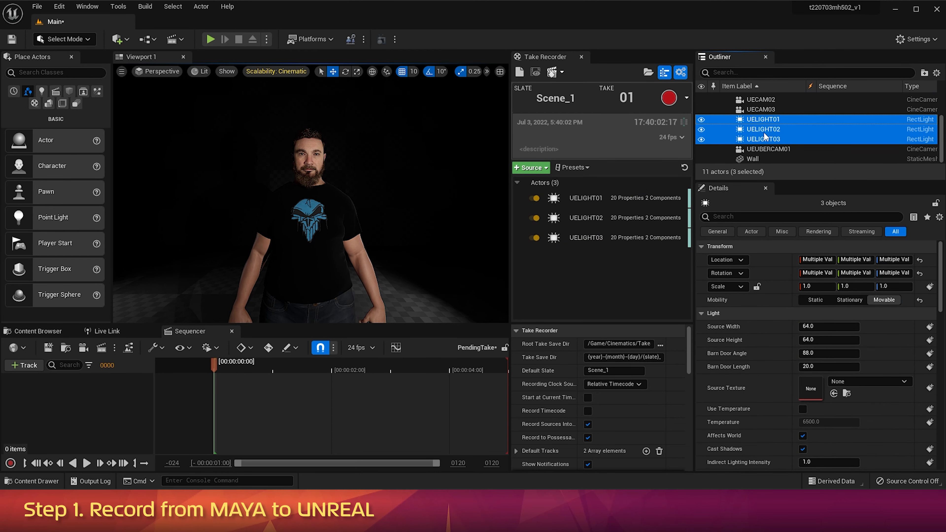
Step: Add the cameras UEUBERCAM01, UECAM01, UECAM02 and UECAM03 to the Take Recorder as recording sources
{"action": "left_click", "coordinate": [768, 150]}
{"action": "left_click", "coordinate": [773, 110], "text": "ctrl"}
{"action": "left_click", "coordinate": [774, 101], "text": "ctrl"}
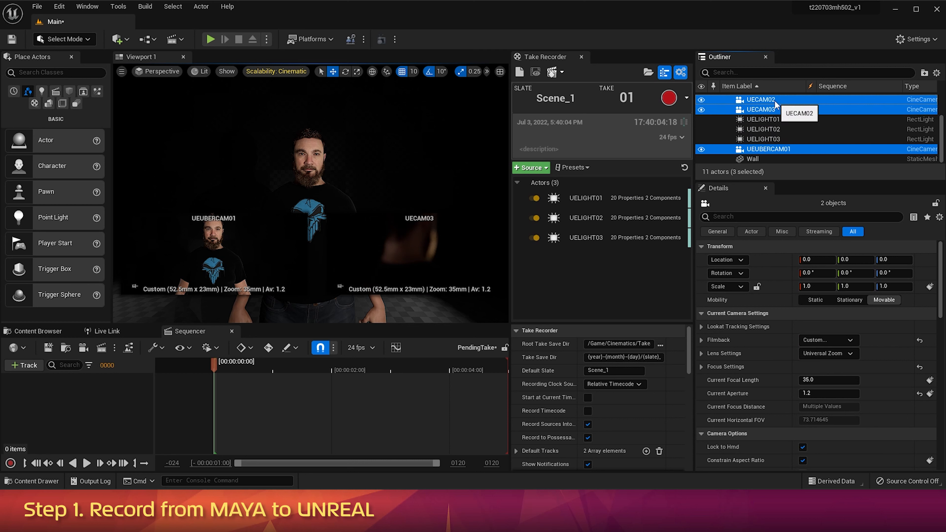
{"action": "scroll", "coordinate": [801, 127], "scroll_direction": "up", "scroll_amount": 1}
{"action": "left_click", "coordinate": [760, 106], "text": "ctrl"}
{"action": "left_click_drag", "start_coordinate": [760, 107], "coordinate": [637, 273]}
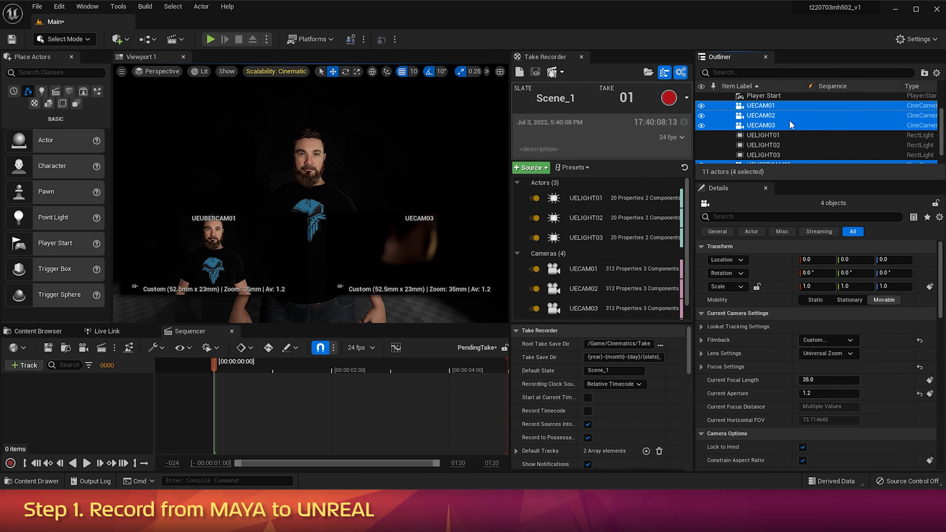
Step: Add the BP_Erno actor to the Take Recorder sources and deselect it in the scene
{"action": "scroll", "coordinate": [790, 119], "scroll_direction": "up", "scroll_amount": 2}
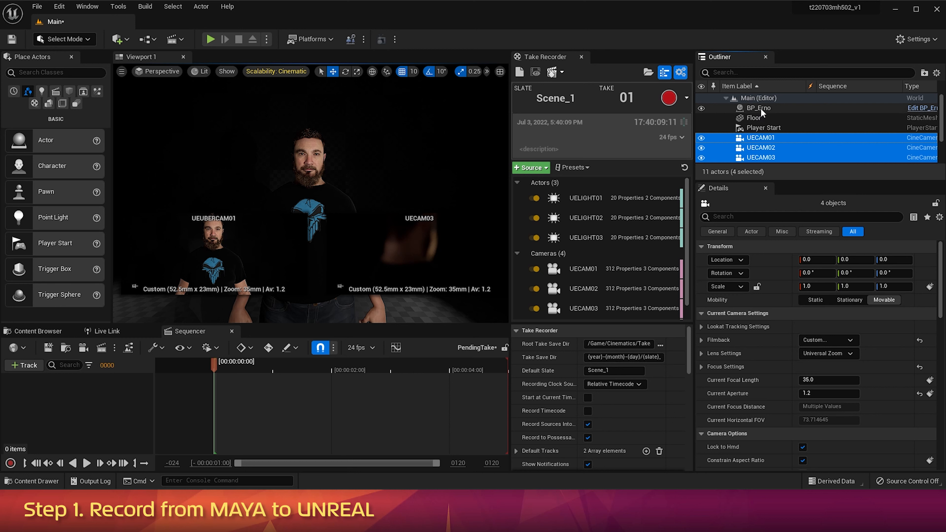
{"action": "left_click", "coordinate": [760, 108]}
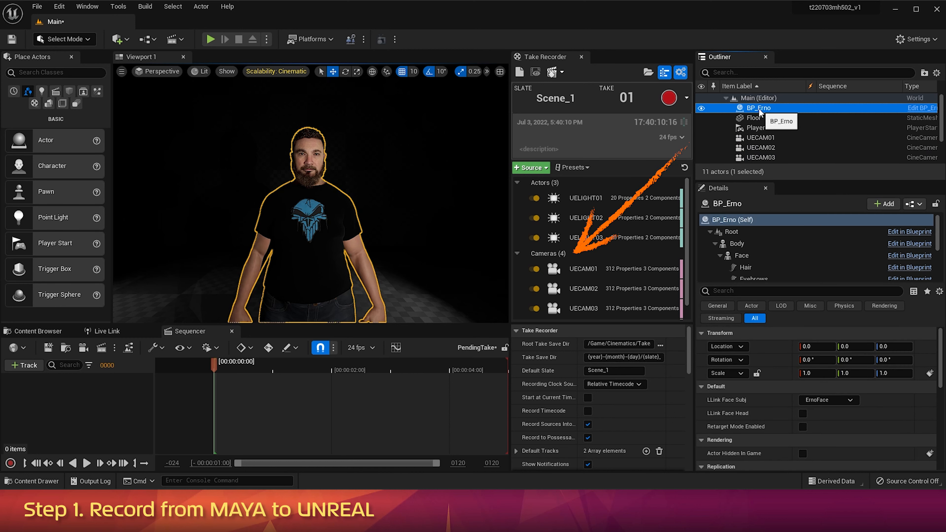
{"action": "left_click_drag", "start_coordinate": [759, 108], "coordinate": [629, 180]}
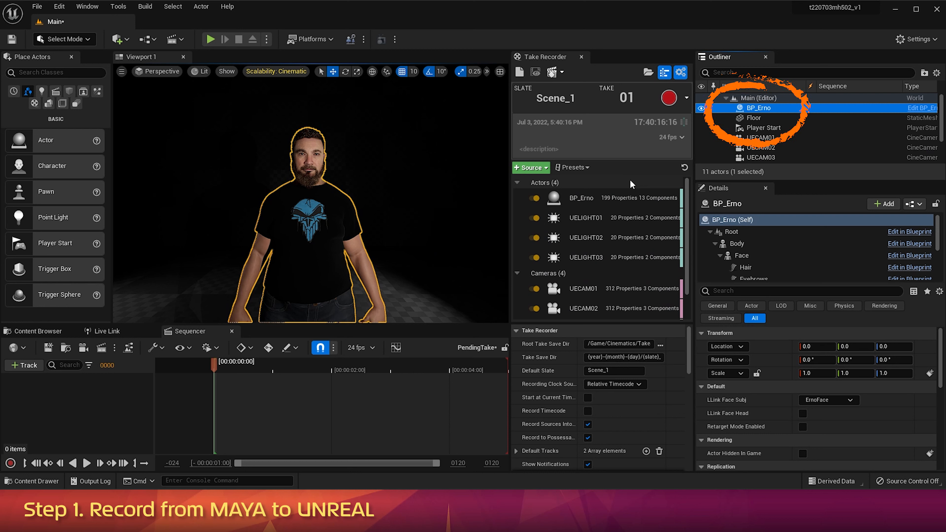
{"action": "left_click", "coordinate": [762, 106], "text": "ctrl"}
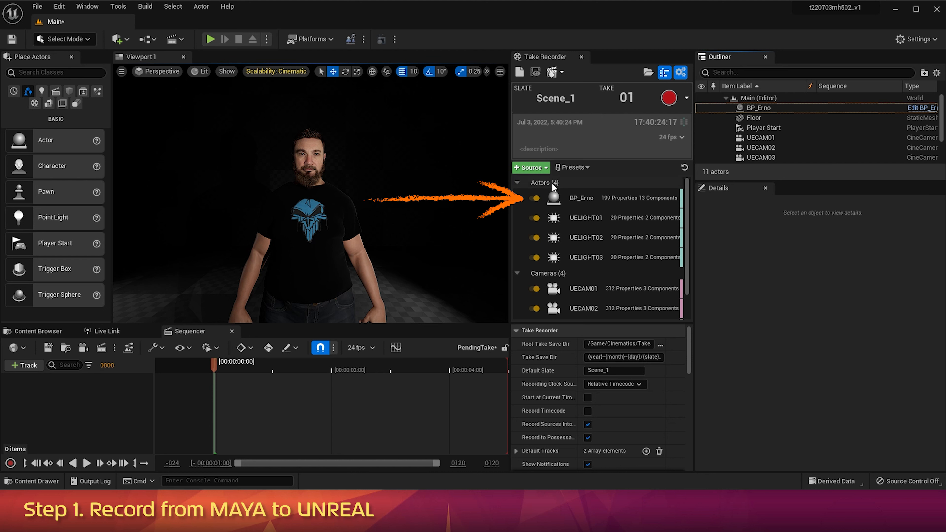
Step: Turn off Reduce Keys for the BP_Erno source, disable Record Timecode and enable Record to Possessable in the take settings
{"action": "left_click", "coordinate": [584, 199]}
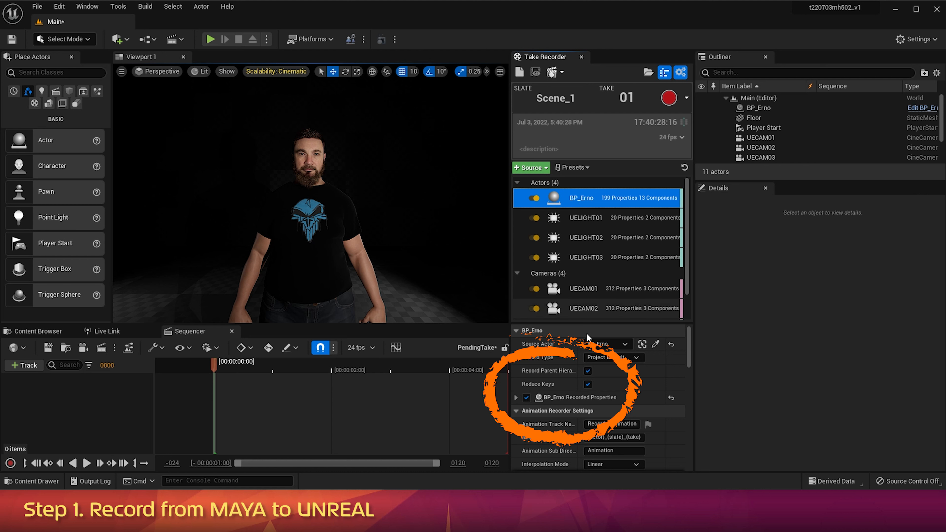
{"action": "left_click", "coordinate": [588, 384]}
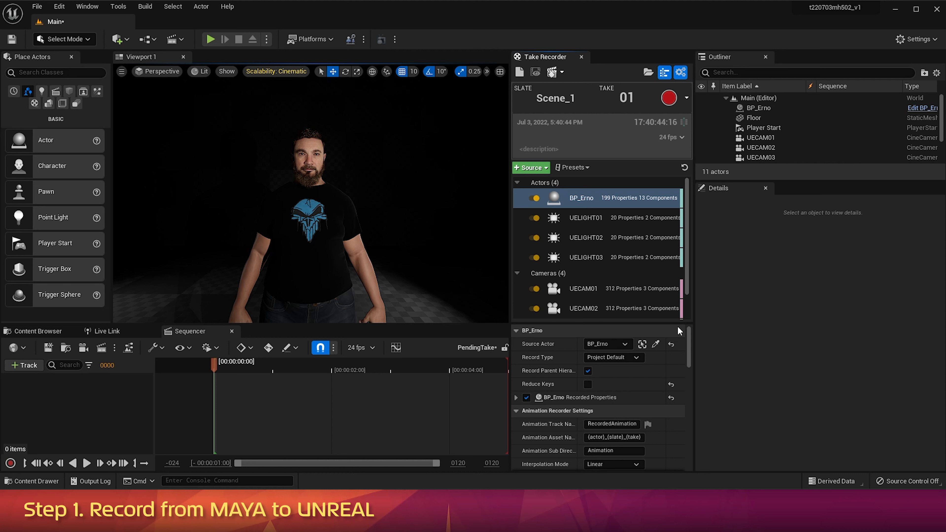
{"action": "left_click_drag", "start_coordinate": [688, 342], "coordinate": [688, 366]}
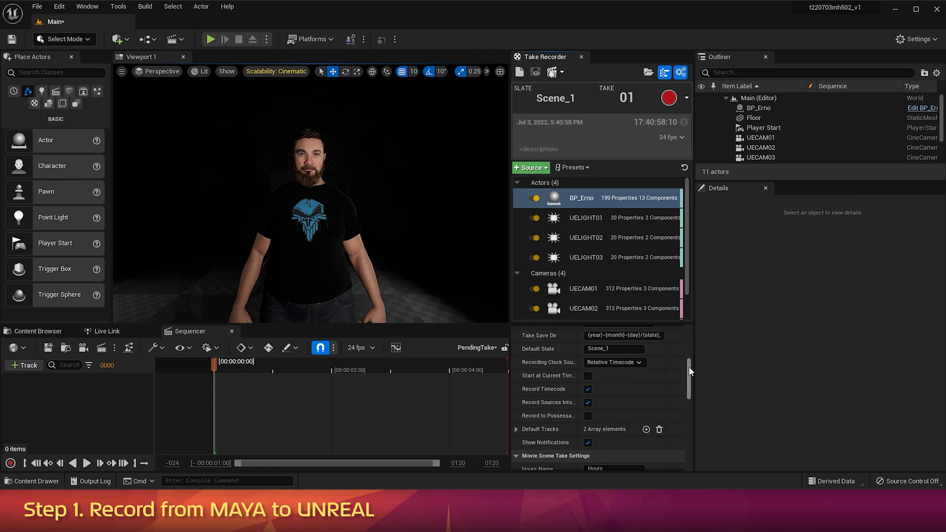
{"action": "left_click", "coordinate": [589, 385]}
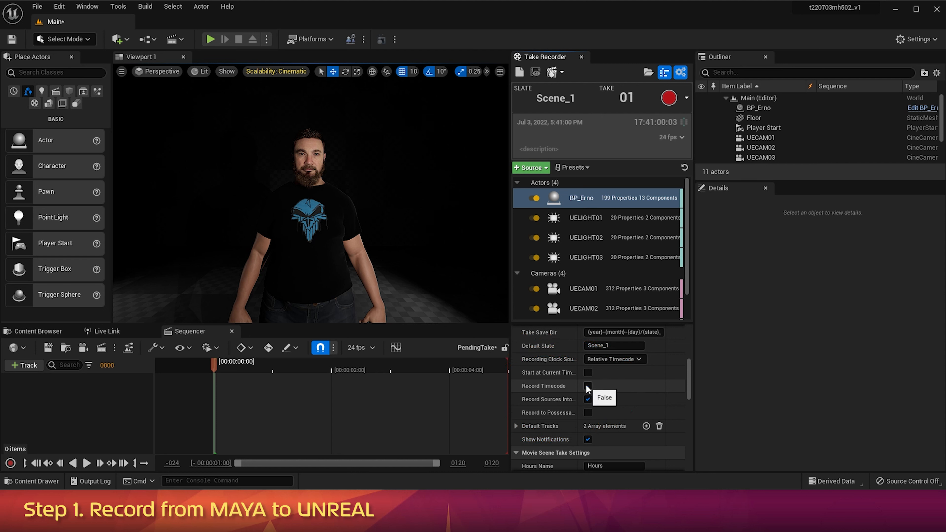
{"action": "left_click", "coordinate": [587, 412]}
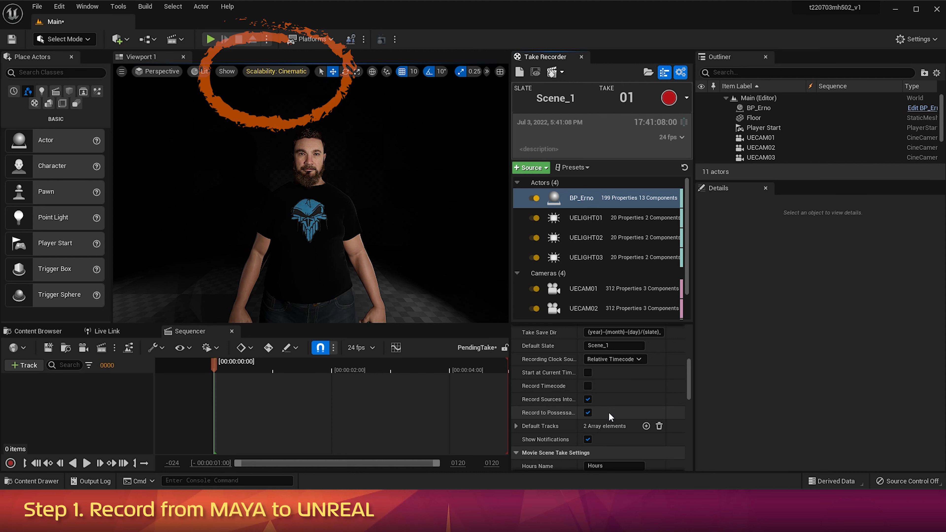
Step: Set the viewport's scalability quality to Low for all groups and save everything in the project
{"action": "left_click", "coordinate": [260, 76]}
{"action": "left_click", "coordinate": [312, 88]}
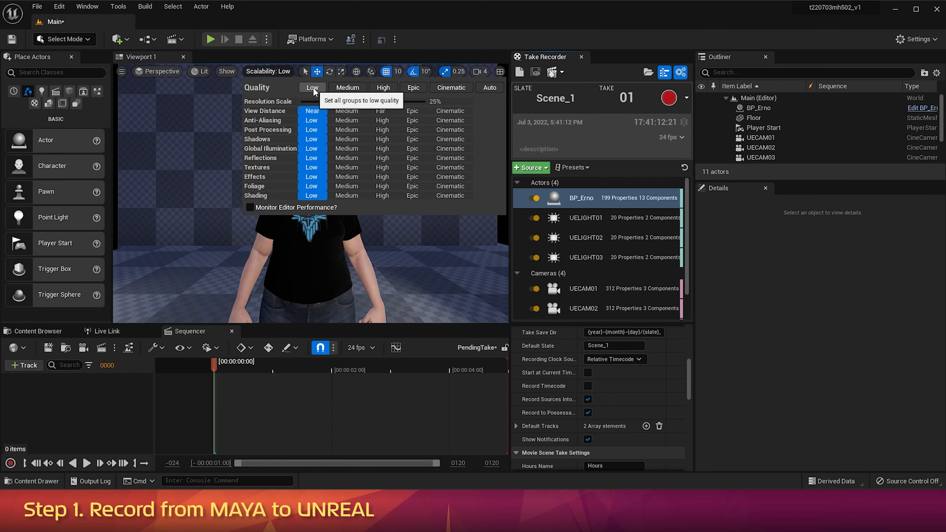
{"action": "left_click", "coordinate": [445, 247]}
{"action": "left_click", "coordinate": [37, 6]}
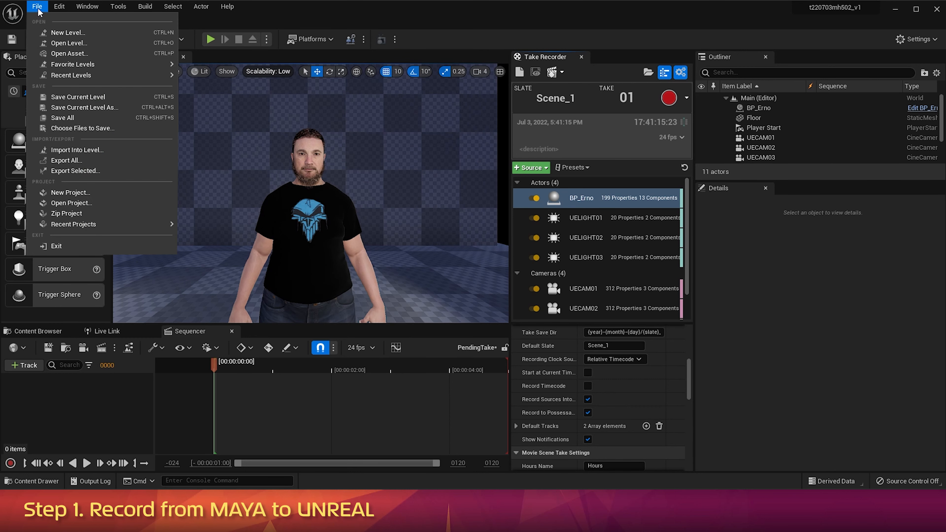
{"action": "left_click", "coordinate": [62, 119]}
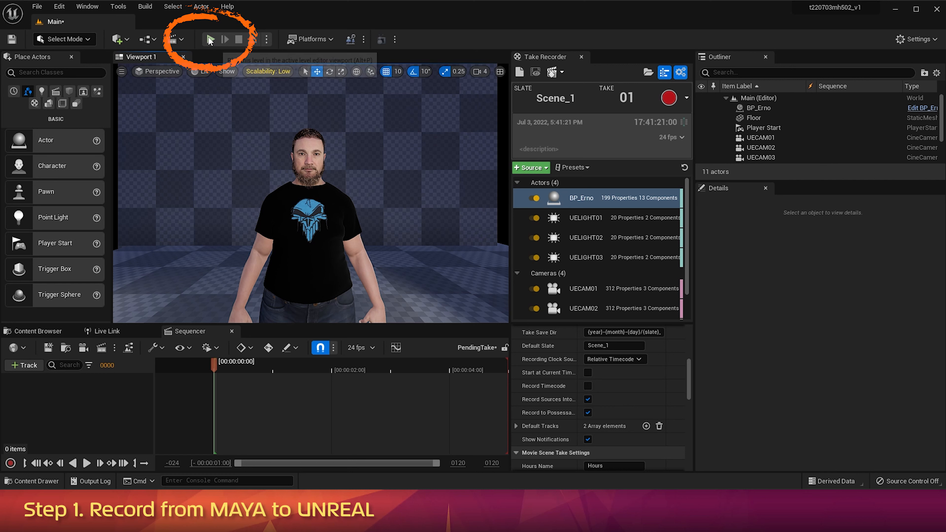
Step: Play the level, record take 01 of Scene_1 for about 20 seconds, and stop both the recording and the play session
{"action": "left_click", "coordinate": [210, 39]}
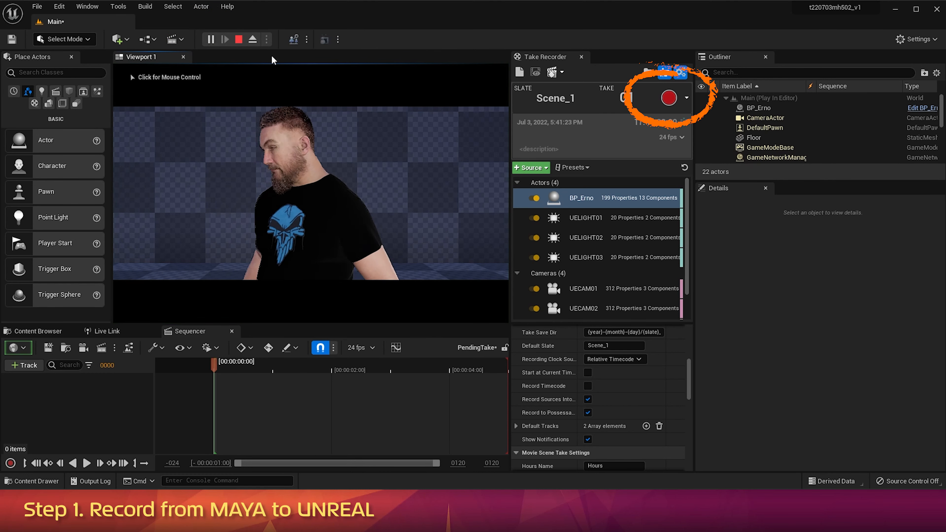
{"action": "left_click", "coordinate": [673, 99]}
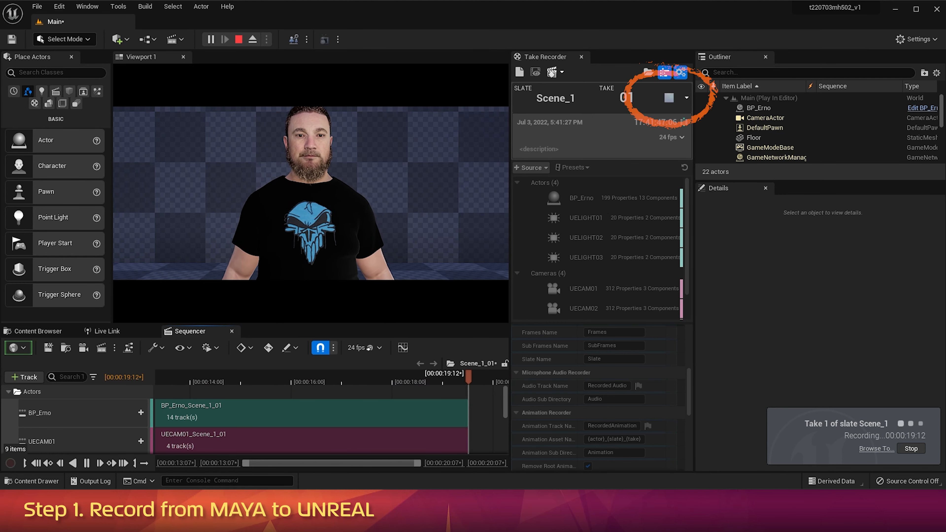
{"action": "left_click", "coordinate": [668, 99]}
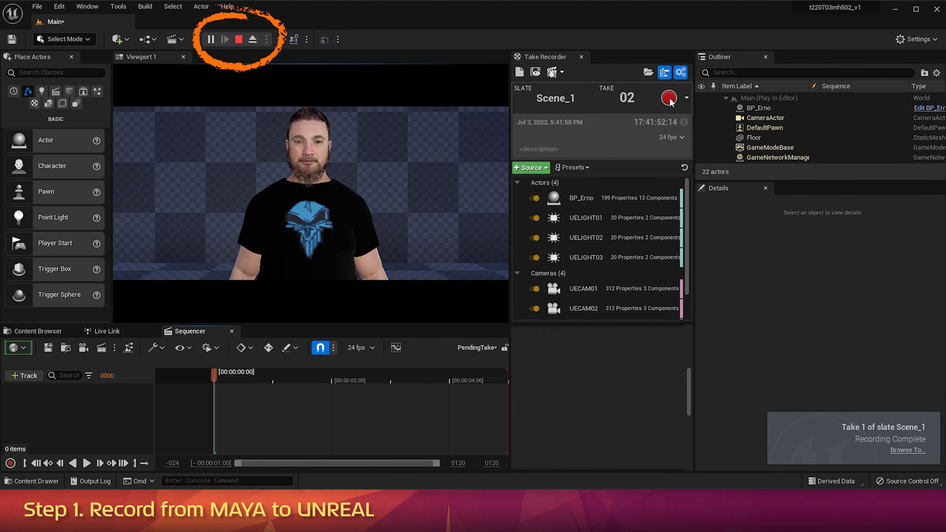
{"action": "left_click", "coordinate": [239, 39]}
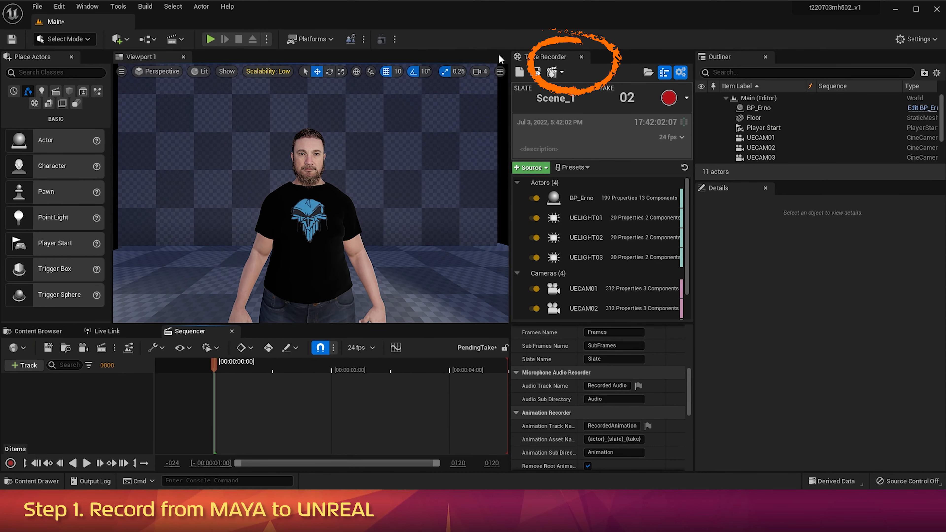
Step: Close the Take Recorder and save everything in the project
{"action": "left_click", "coordinate": [581, 57]}
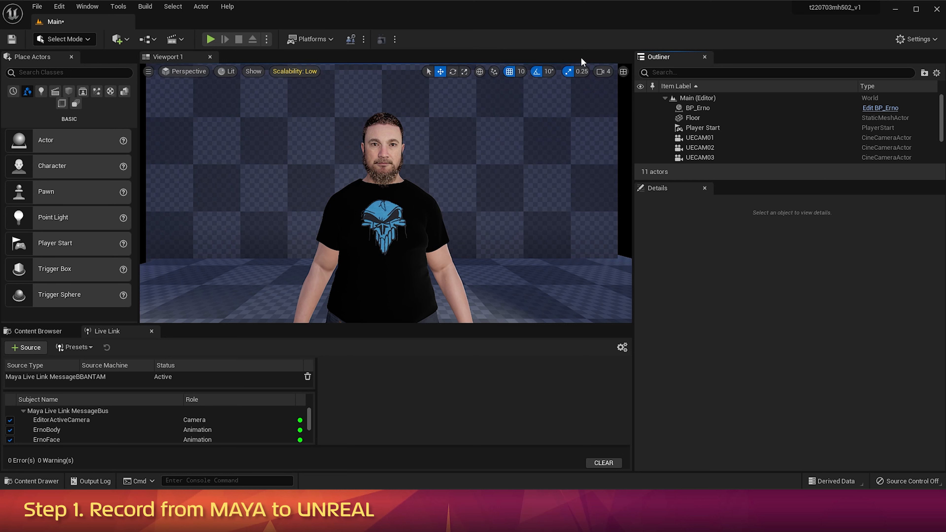
{"action": "left_click", "coordinate": [37, 6]}
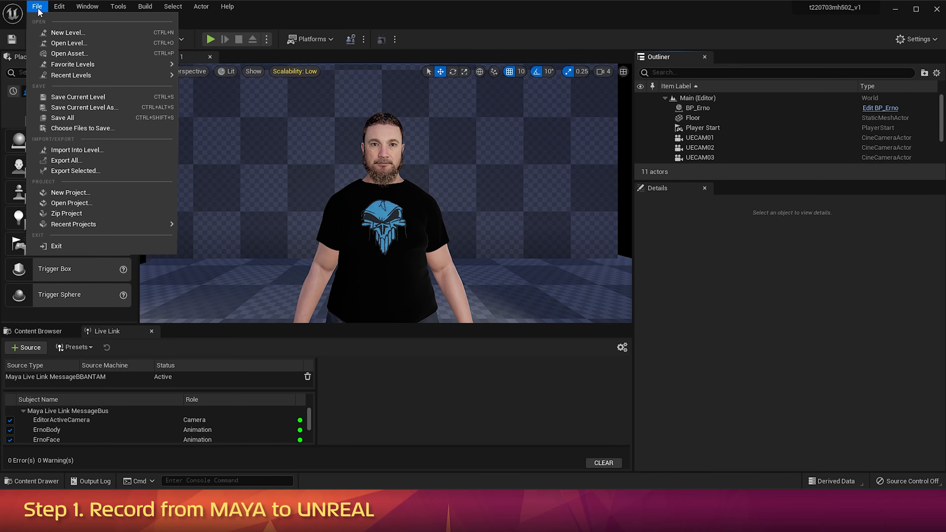
{"action": "left_click", "coordinate": [62, 118]}
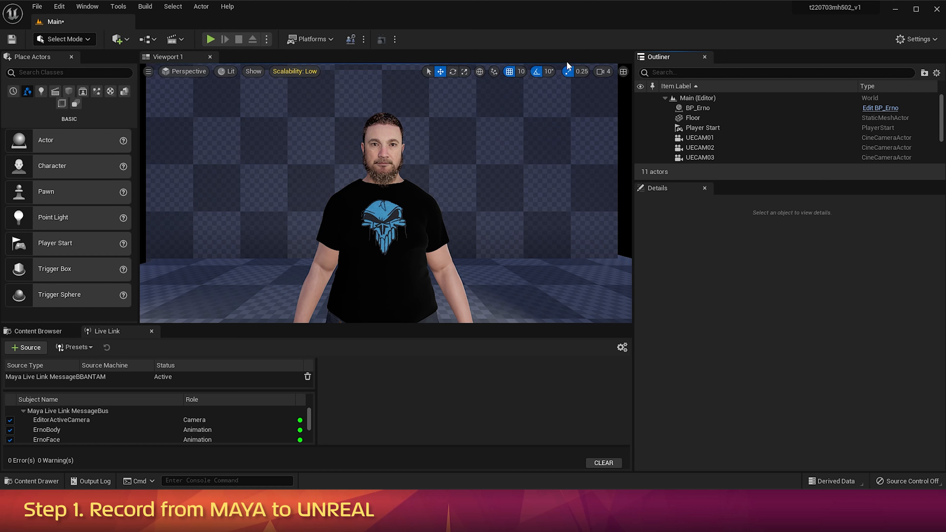
Step: Switch to Maya to stop the animation playback, and return to Unreal Engine to remove the Maya Live Link source
{"action": "key", "text": "alt+Tab"}
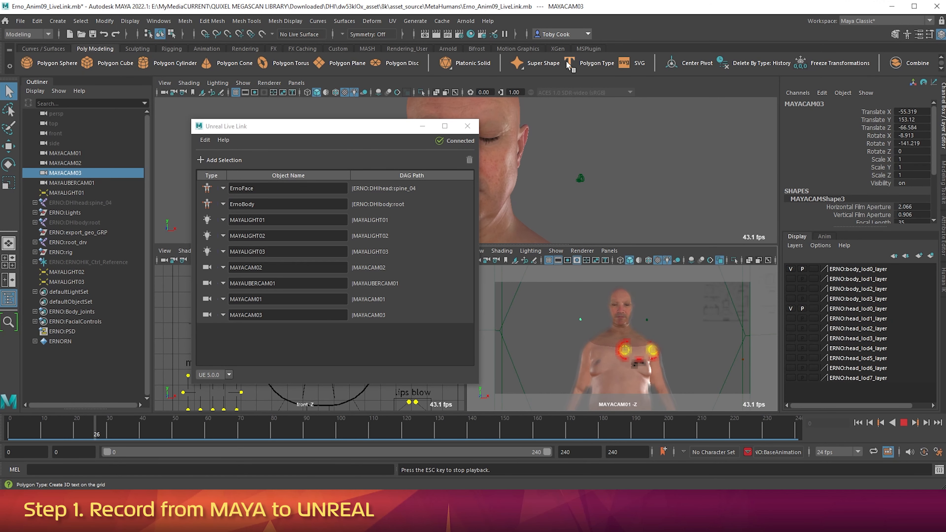
{"action": "key", "text": "Escape"}
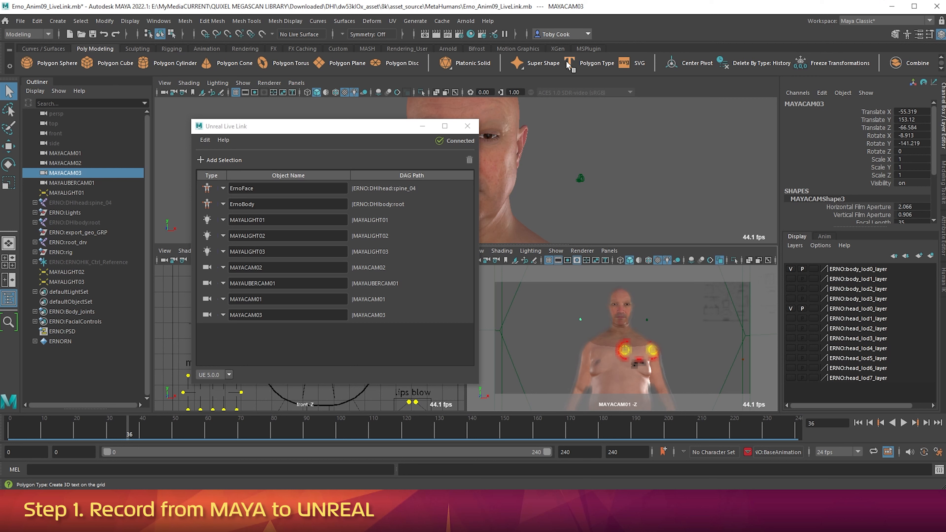
{"action": "key", "text": "alt+Tab"}
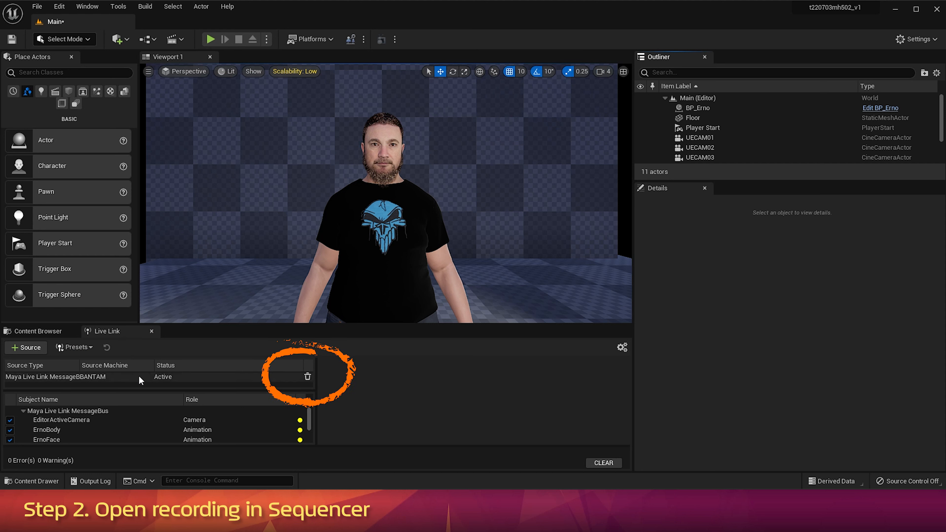
{"action": "left_click", "coordinate": [307, 378]}
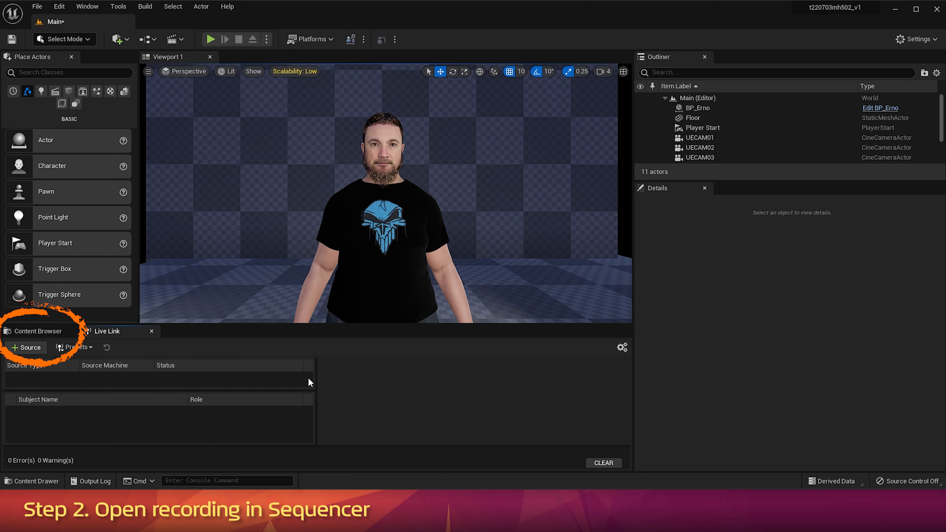
Step: Browse the project content to the 2022-07-03 folder inside Cinematics/Takes
{"action": "left_click", "coordinate": [51, 331]}
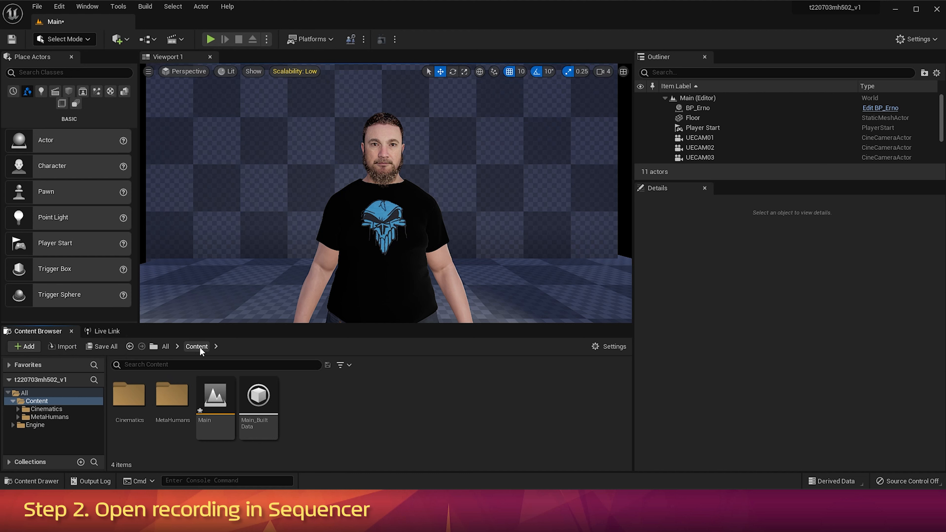
{"action": "double_click", "coordinate": [126, 395]}
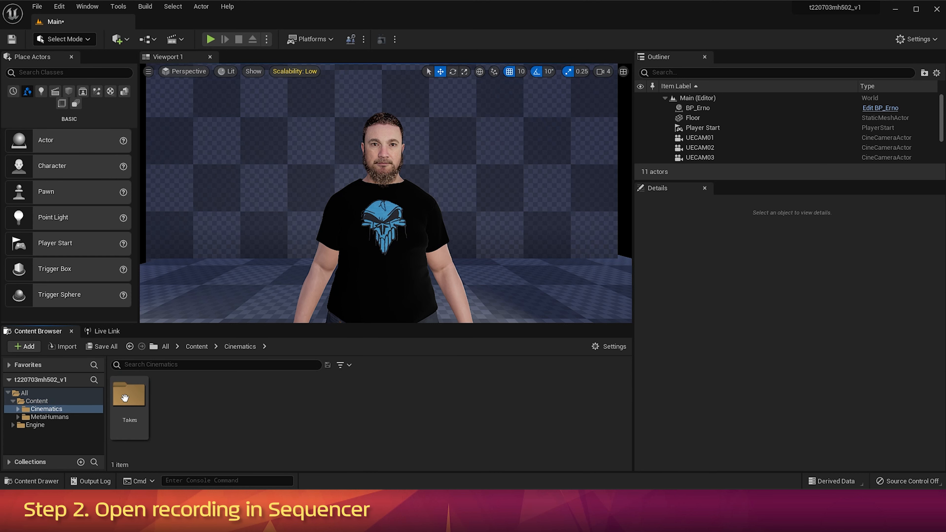
{"action": "double_click", "coordinate": [125, 397]}
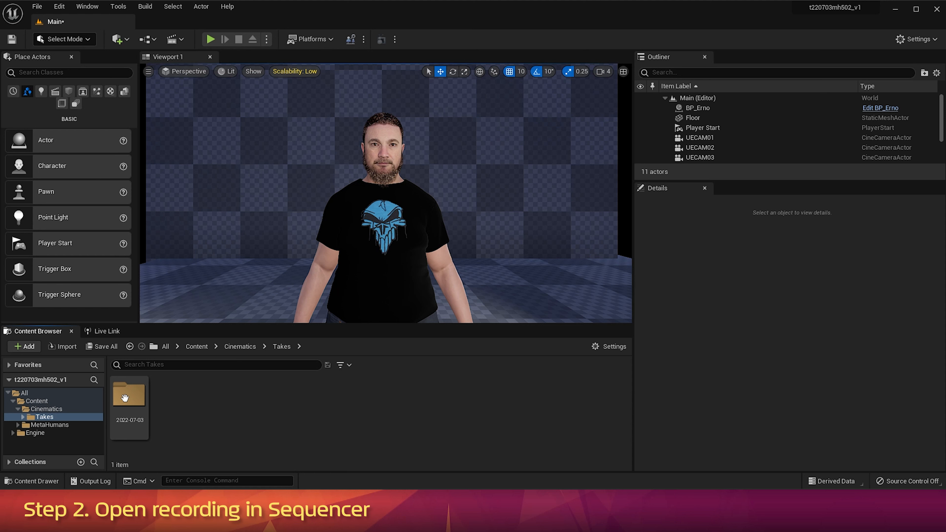
{"action": "double_click", "coordinate": [125, 397]}
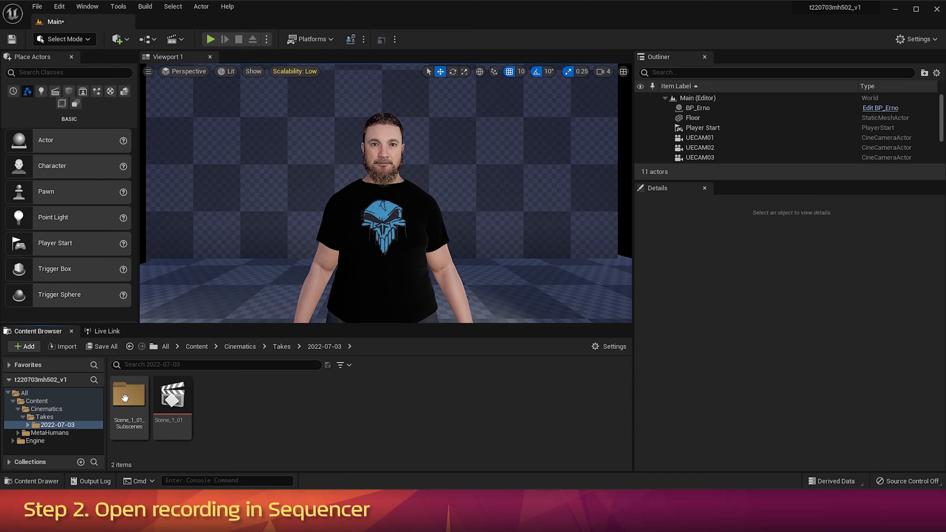
Step: Duplicate the Scene_1_01 level sequence and name the copy ErnoAnimationFromMayaV1
{"action": "left_click", "coordinate": [180, 395]}
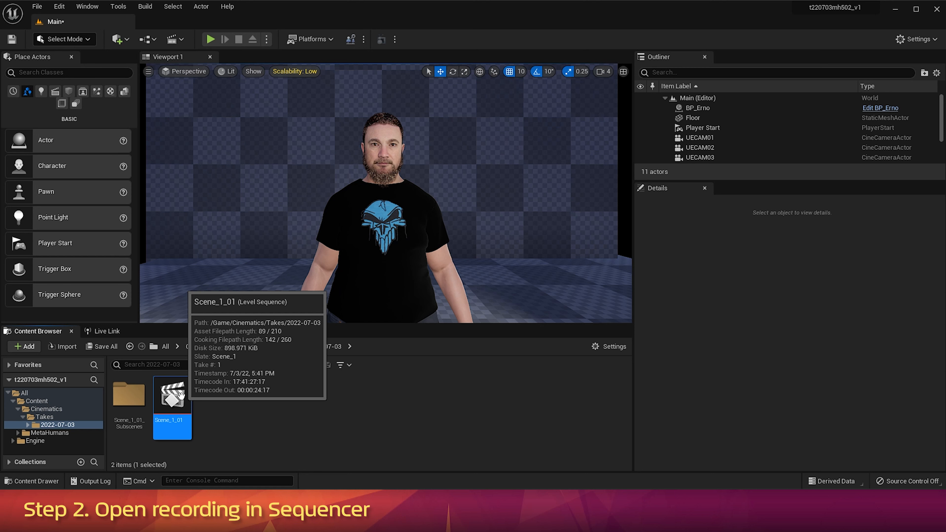
{"action": "key", "text": "ctrl+d"}
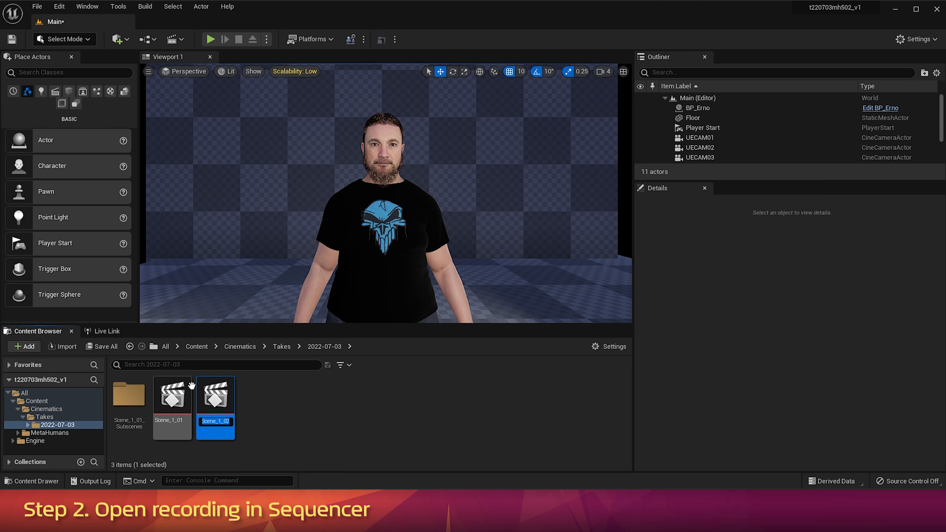
{"action": "type", "text": "FinalAnimation"}
{"action": "type", "text": "MayaV1"}
{"action": "key", "text": "Return"}
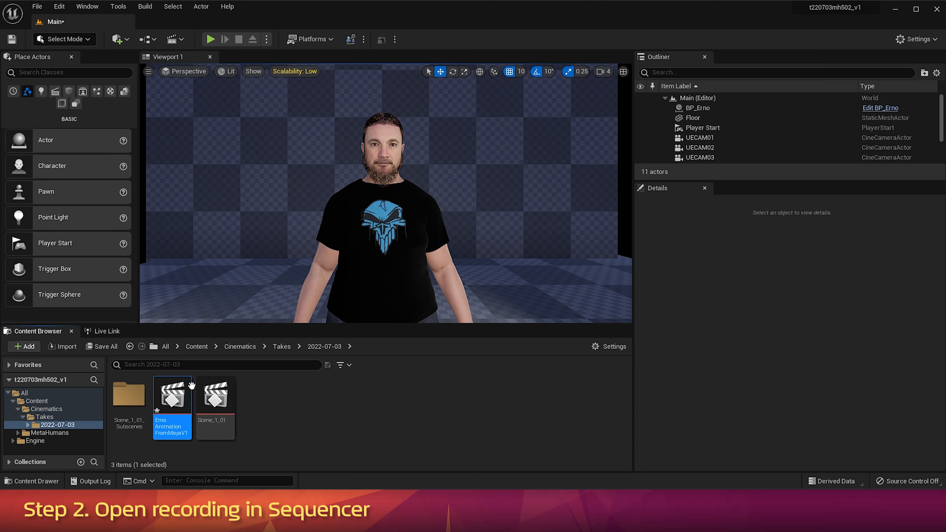
Step: Open the ErnoAnimationFromMayaV1 level sequence in Sequencer and unlock it for editing
{"action": "double_click", "coordinate": [171, 397]}
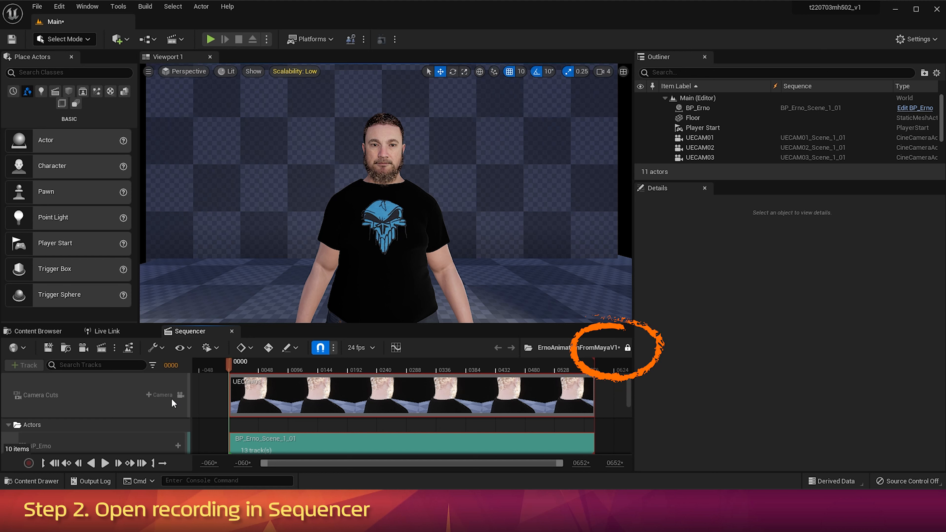
{"action": "left_click", "coordinate": [628, 349]}
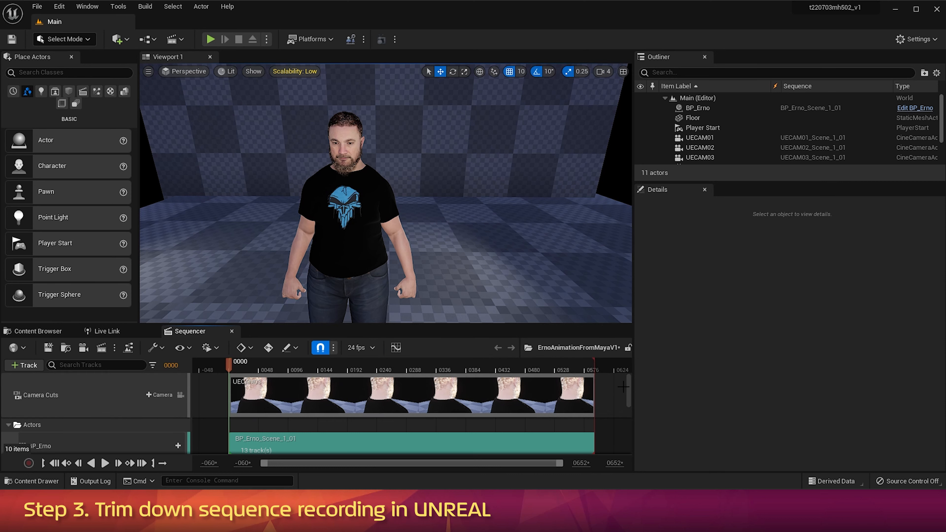
Step: Select the sections of all tracks in the sequence and trim away everything before frame 237
{"action": "left_click_drag", "start_coordinate": [607, 386], "coordinate": [465, 456]}
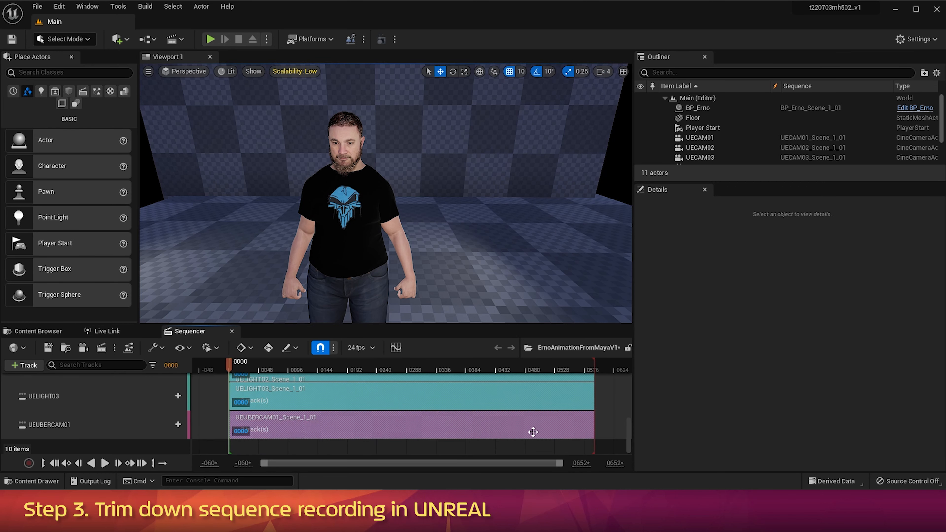
{"action": "left_click_drag", "start_coordinate": [628, 433], "coordinate": [628, 385]}
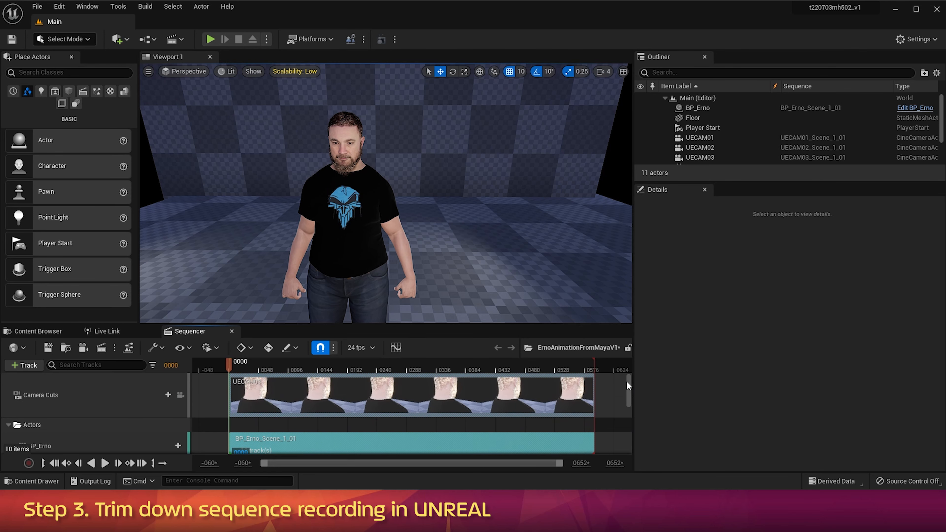
{"action": "left_click_drag", "start_coordinate": [234, 368], "coordinate": [376, 368]}
{"action": "left_click", "coordinate": [117, 463]}
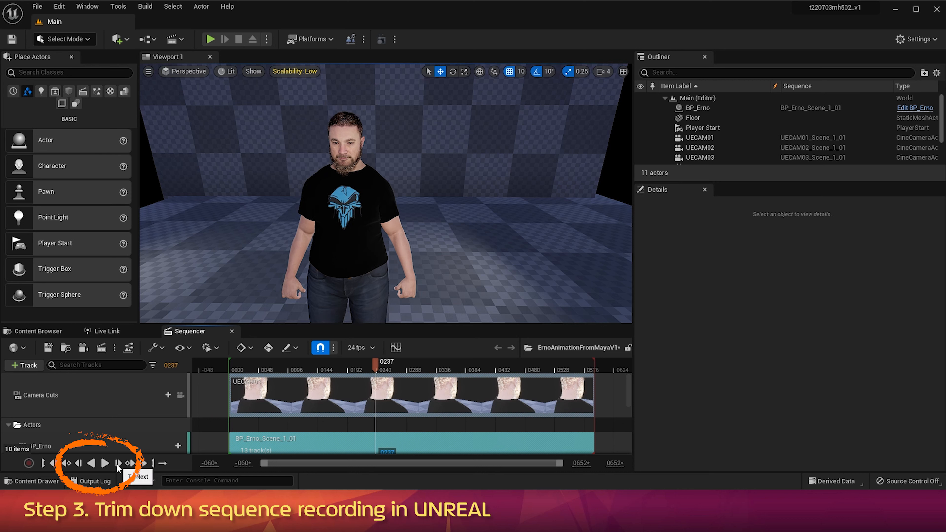
{"action": "left_click", "coordinate": [118, 463]}
{"action": "left_click", "coordinate": [78, 463]}
{"action": "left_click", "coordinate": [78, 463]}
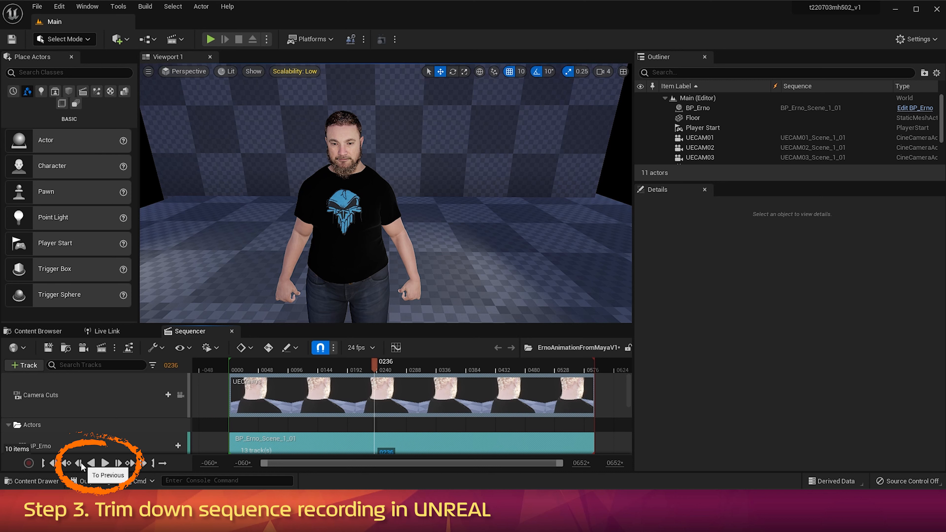
{"action": "left_click", "coordinate": [118, 463]}
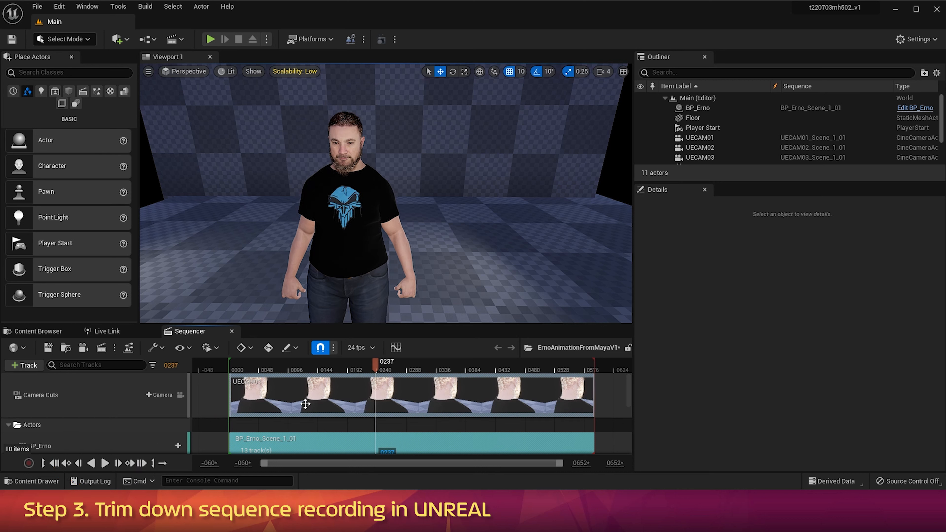
{"action": "right_click", "coordinate": [418, 385]}
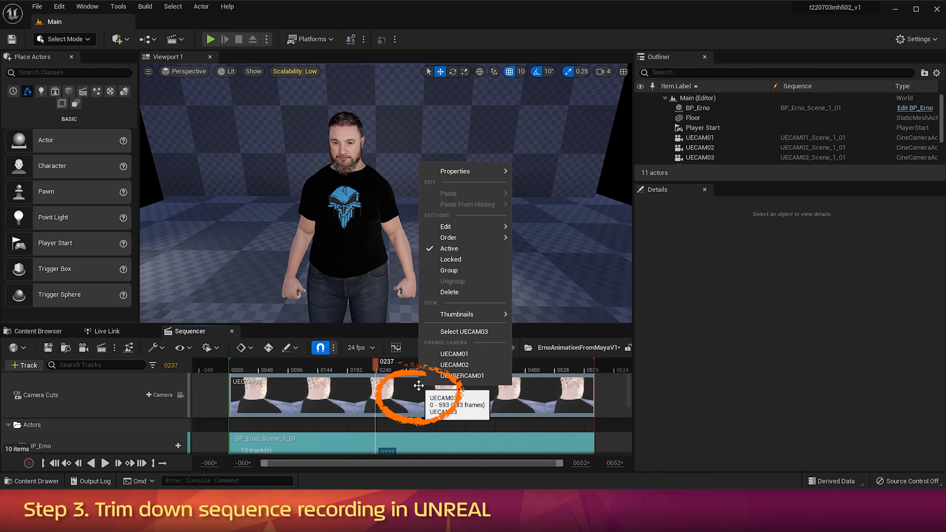
{"action": "mouse_move", "coordinate": [483, 228]}
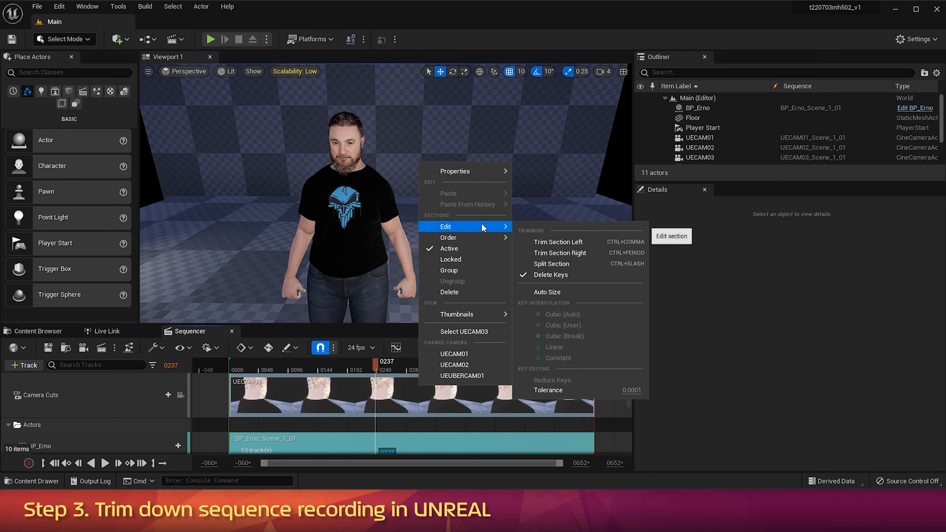
{"action": "left_click", "coordinate": [554, 241]}
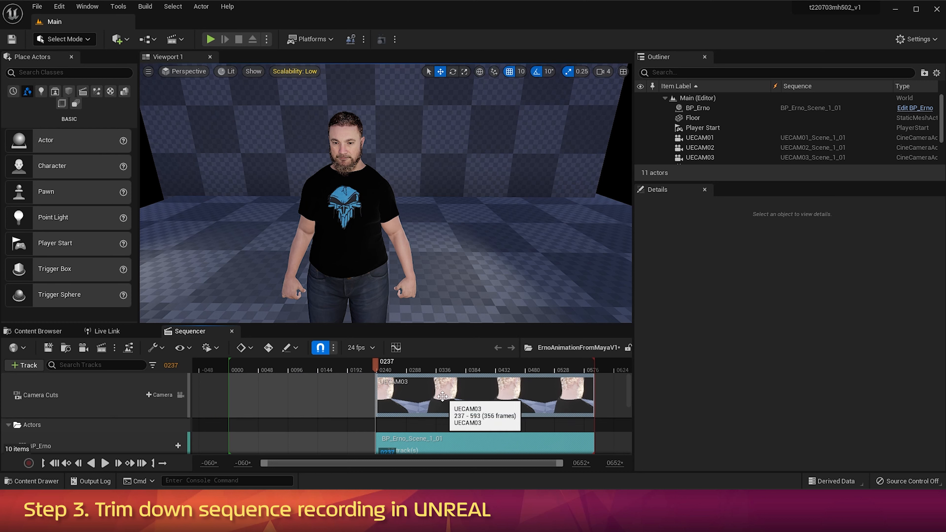
Step: Shift the trimmed sections of all tracks back to the start of the sequence and trim off everything after frame 239
{"action": "left_click_drag", "start_coordinate": [442, 397], "coordinate": [298, 400]}
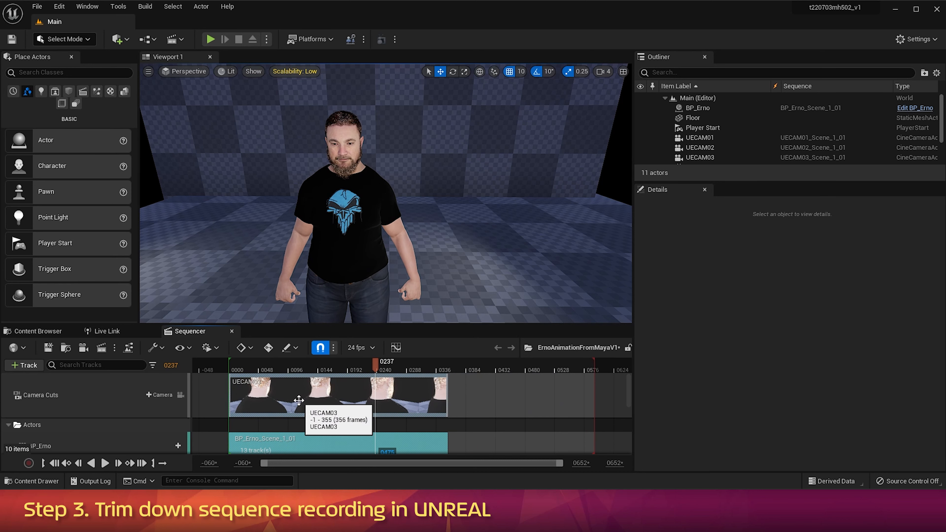
{"action": "left_click_drag", "start_coordinate": [298, 400], "coordinate": [298, 400]}
{"action": "left_click_drag", "start_coordinate": [338, 365], "coordinate": [376, 368]}
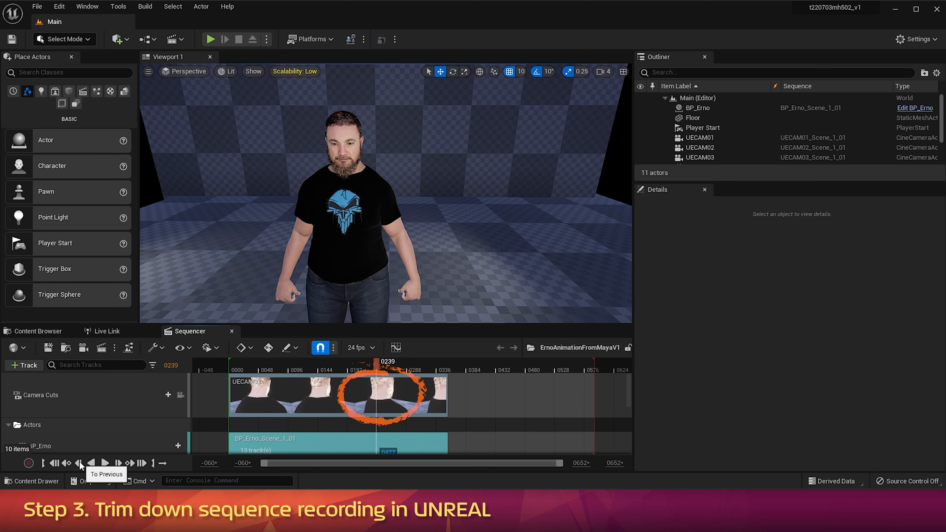
{"action": "right_click", "coordinate": [386, 391]}
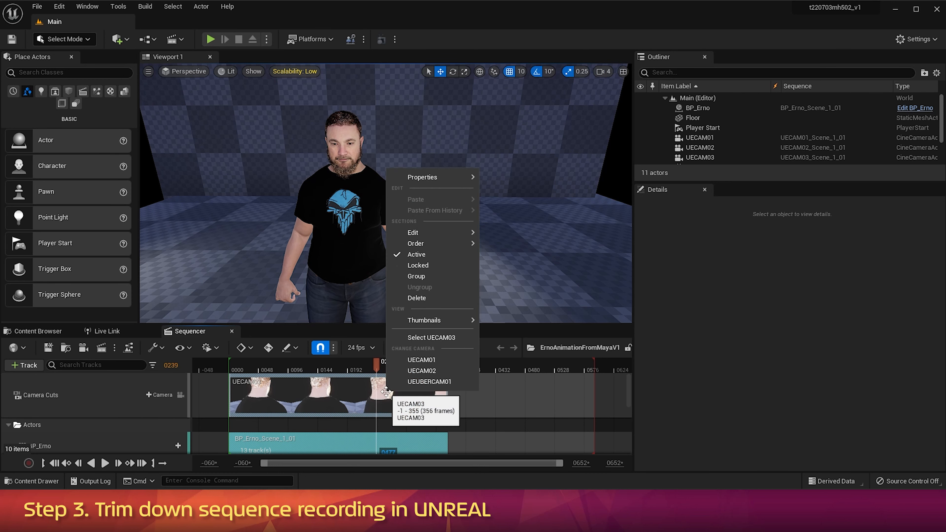
{"action": "mouse_move", "coordinate": [457, 237]}
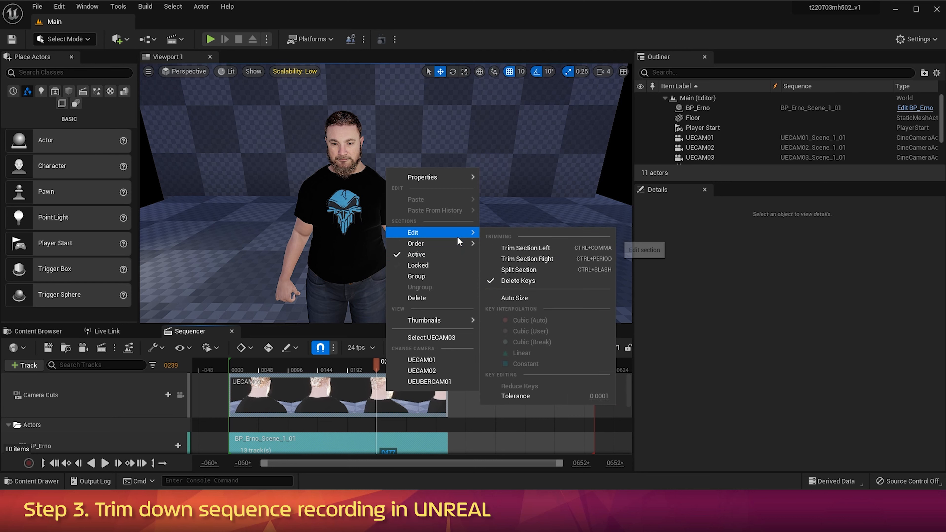
{"action": "left_click", "coordinate": [512, 258]}
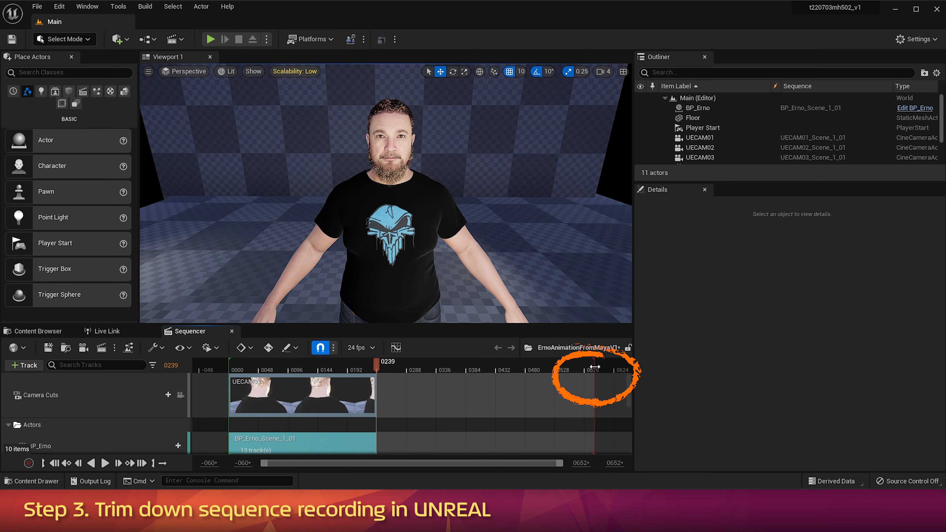
Step: Move the end of the playback range to frame 239, where the trimmed sections end, and place the playhead at frame 238
{"action": "left_click_drag", "start_coordinate": [594, 367], "coordinate": [384, 374]}
{"action": "scroll", "coordinate": [373, 377], "scroll_direction": "up", "scroll_amount": 10, "text": "ctrl"}
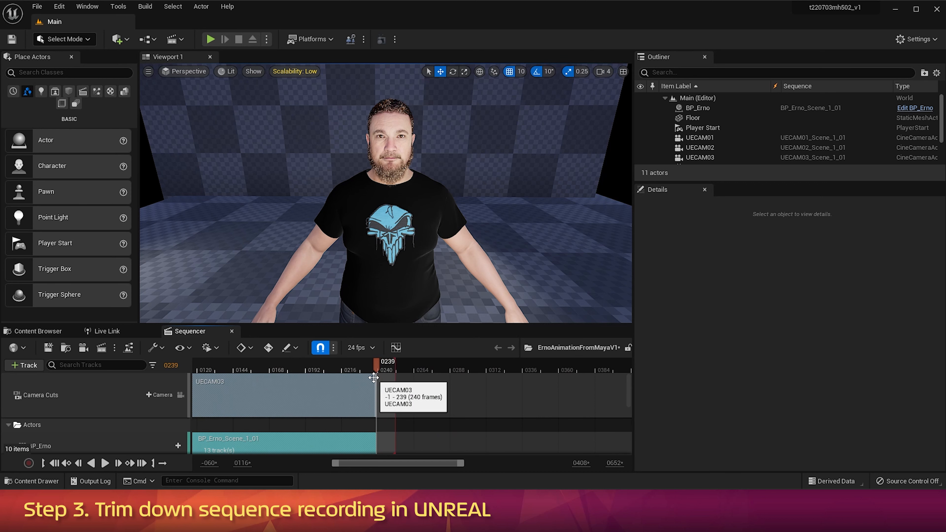
{"action": "scroll", "coordinate": [374, 377], "scroll_direction": "up", "scroll_amount": 5, "text": "ctrl"}
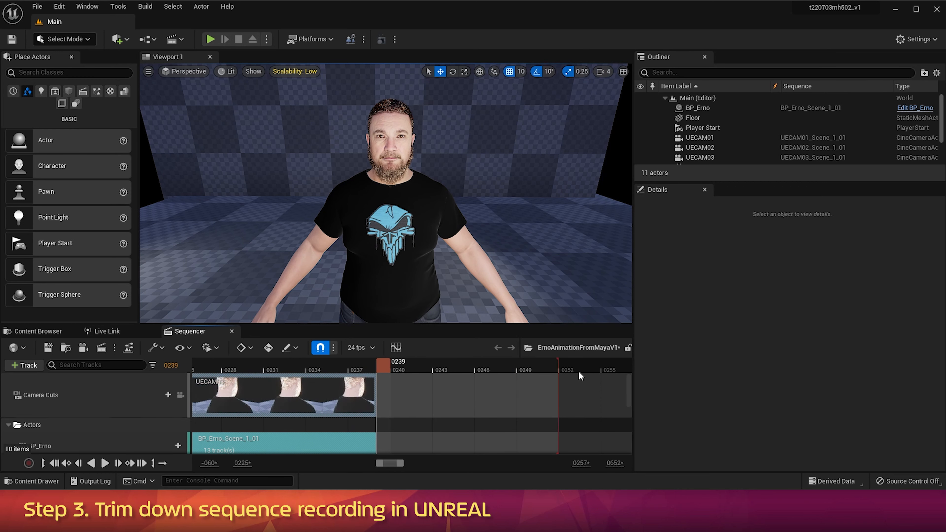
{"action": "left_click_drag", "start_coordinate": [559, 368], "coordinate": [383, 370]}
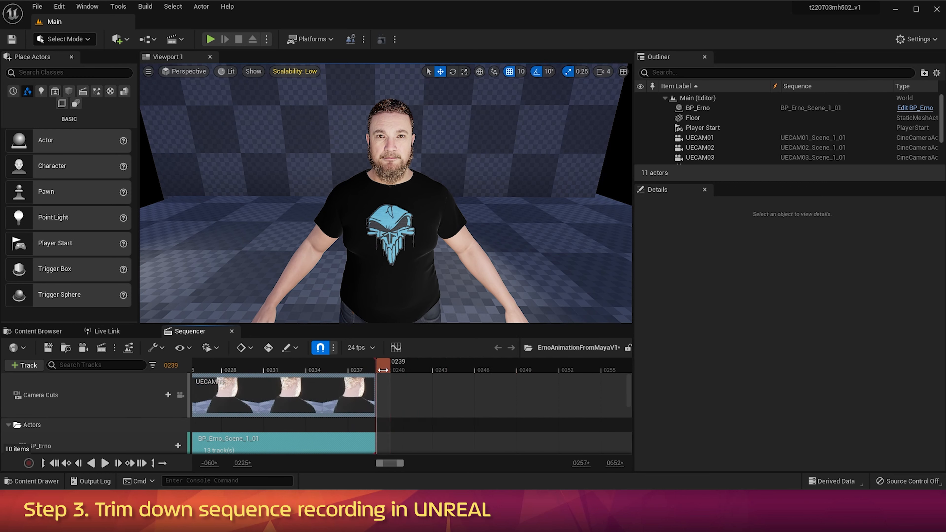
{"action": "left_click", "coordinate": [359, 368]}
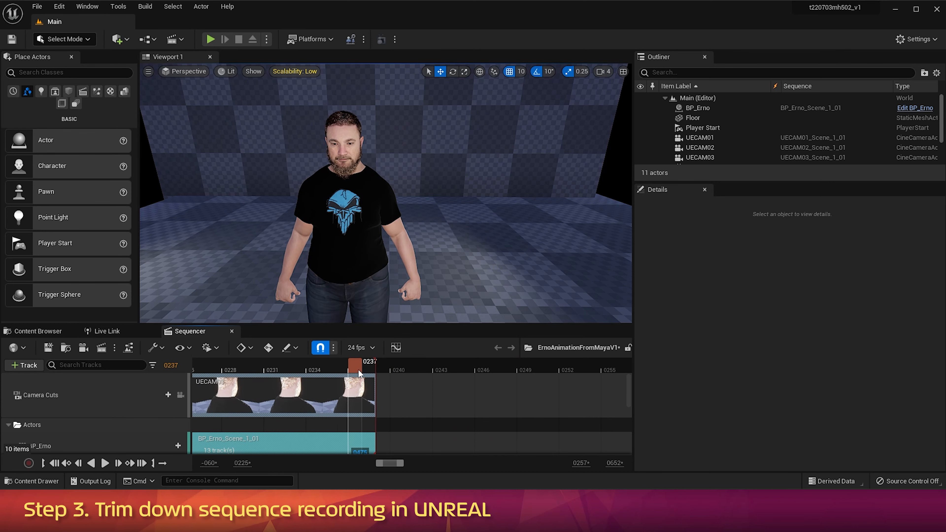
{"action": "mouse_move", "coordinate": [357, 368]}
{"action": "left_mouse_down"}
{"action": "mouse_move", "coordinate": [387, 370]}
{"action": "mouse_move", "coordinate": [366, 369]}
{"action": "left_mouse_up"}
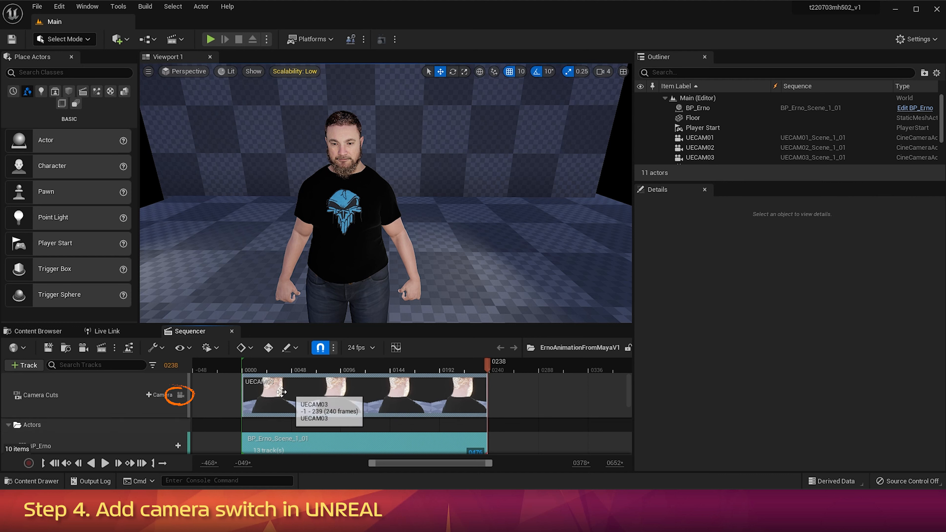
Step: Lock the viewport to the camera cuts and change the camera of the cut section to UEUBERCAM01
{"action": "left_click", "coordinate": [180, 395]}
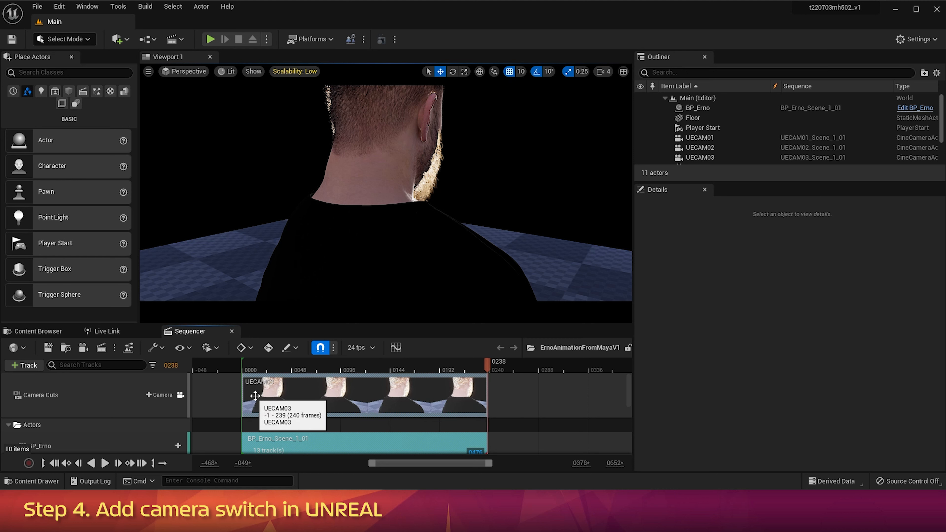
{"action": "key", "text": "Up"}
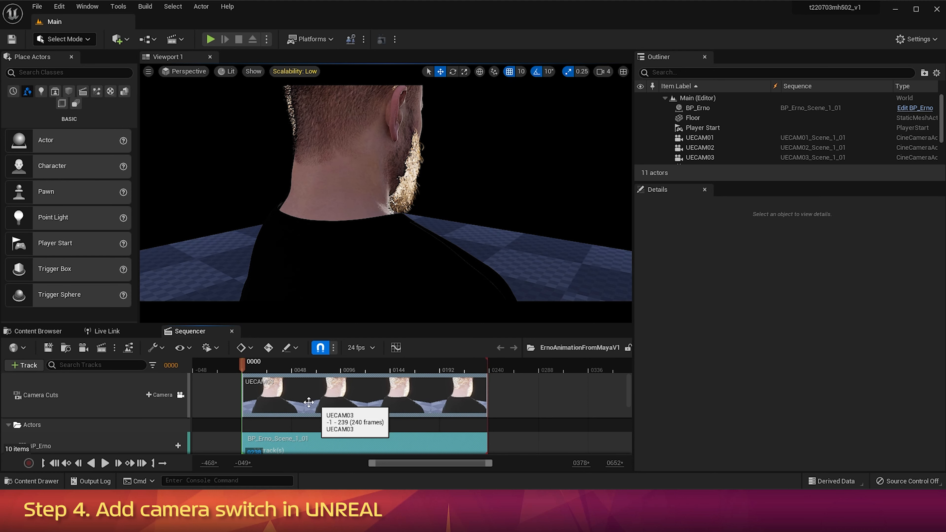
{"action": "right_click", "coordinate": [255, 401]}
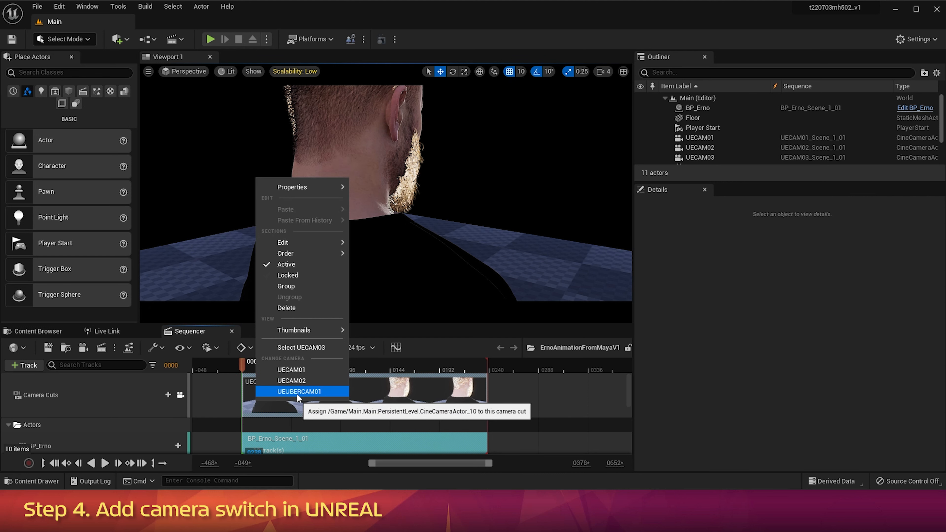
{"action": "left_click", "coordinate": [309, 391]}
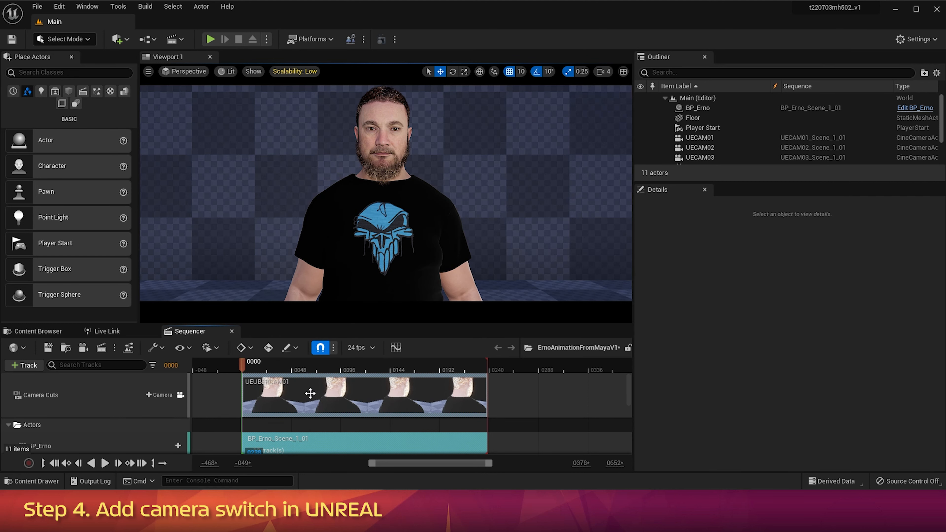
Step: Split the selected camera cut and actor sections at frame 59 and save the sequence
{"action": "left_click_drag", "start_coordinate": [243, 366], "coordinate": [303, 364]}
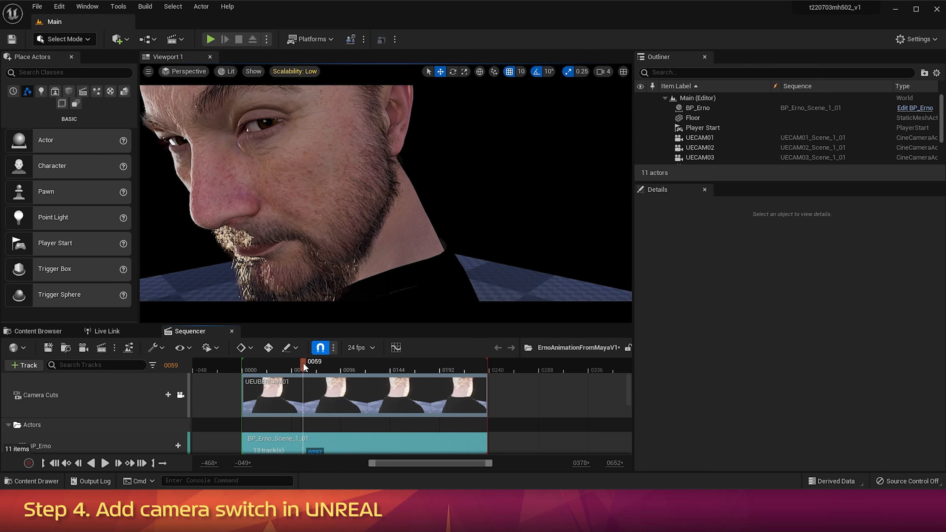
{"action": "right_click", "coordinate": [305, 388]}
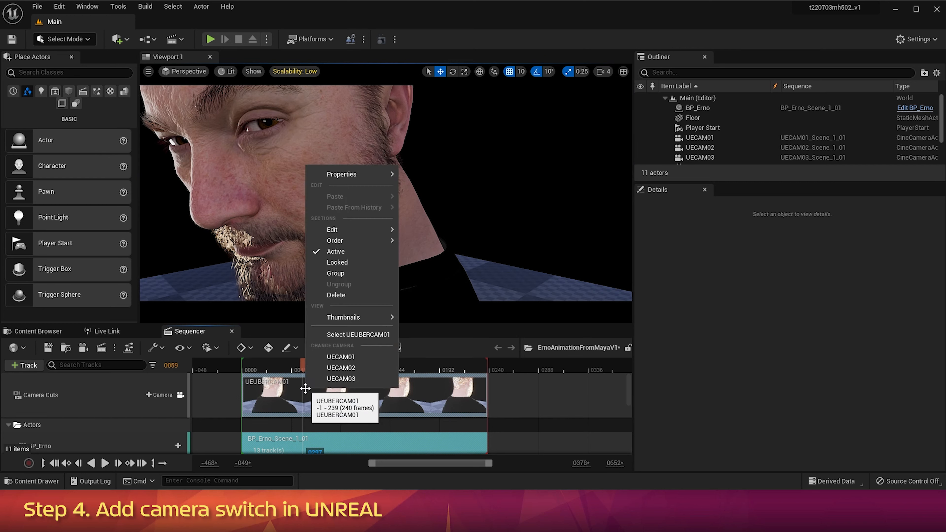
{"action": "mouse_move", "coordinate": [368, 231]}
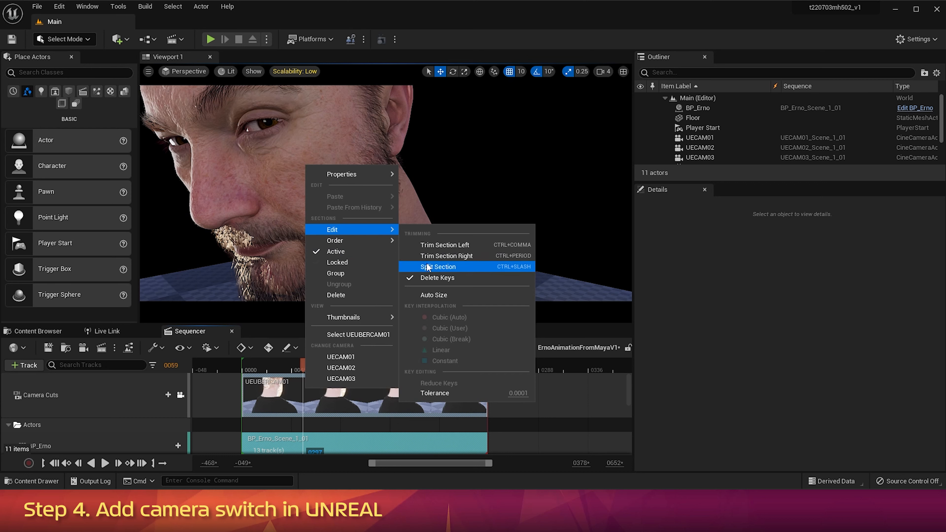
{"action": "left_click", "coordinate": [434, 266]}
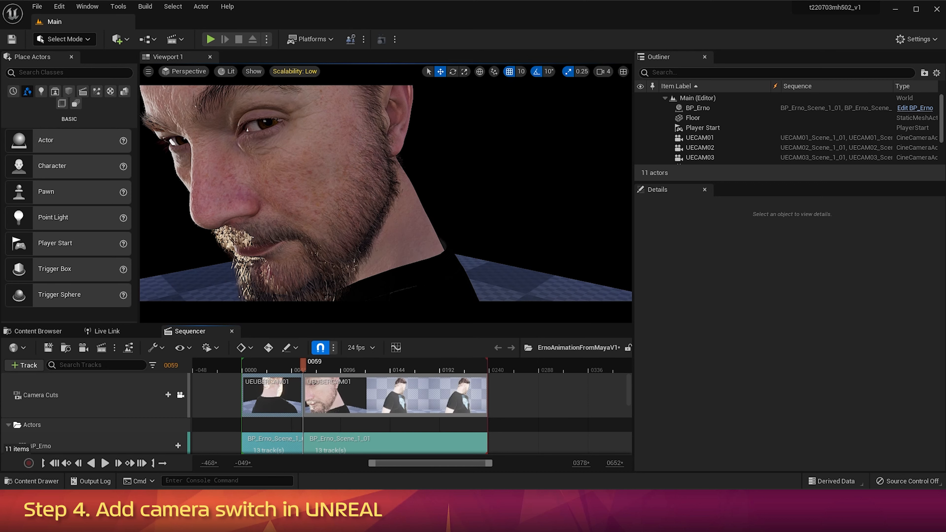
{"action": "key", "text": "ctrl+s"}
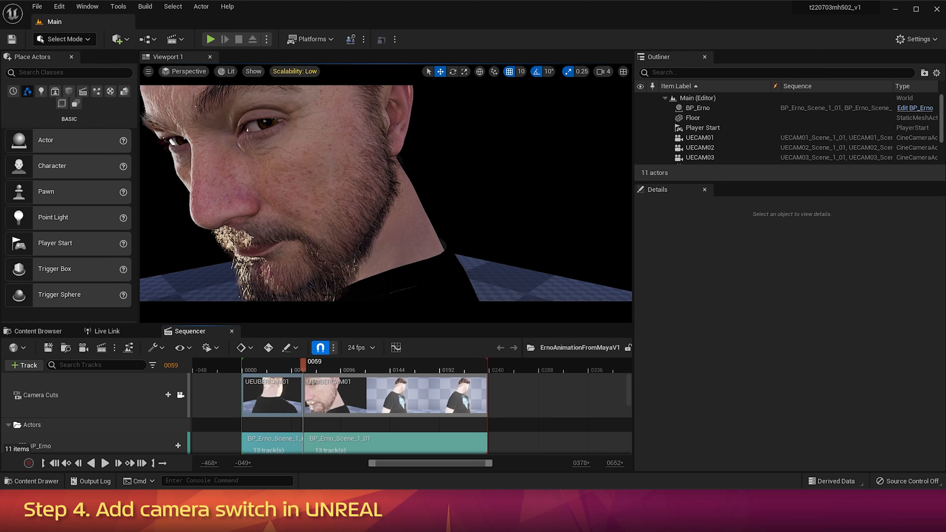
Step: Split the second camera cut, which starts at frame 59, at frame 79
{"action": "left_click_drag", "start_coordinate": [307, 363], "coordinate": [325, 360]}
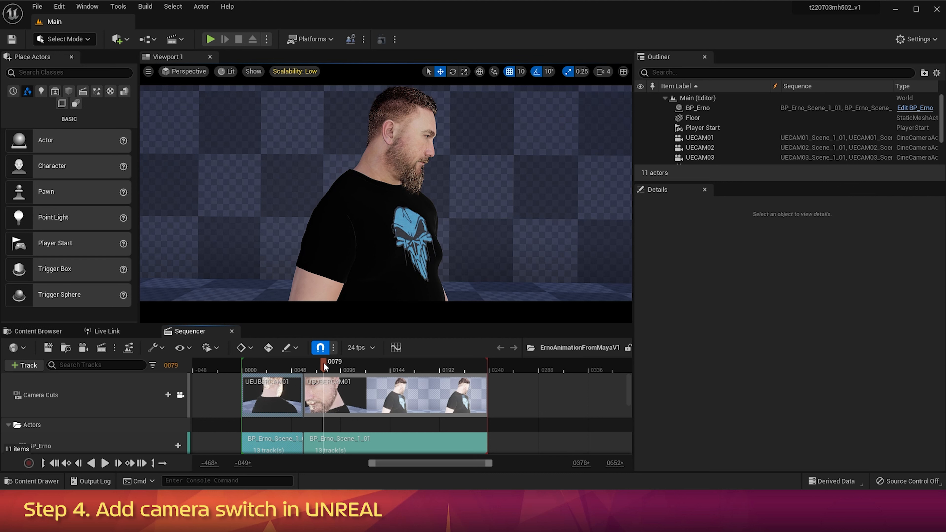
{"action": "right_click", "coordinate": [331, 398]}
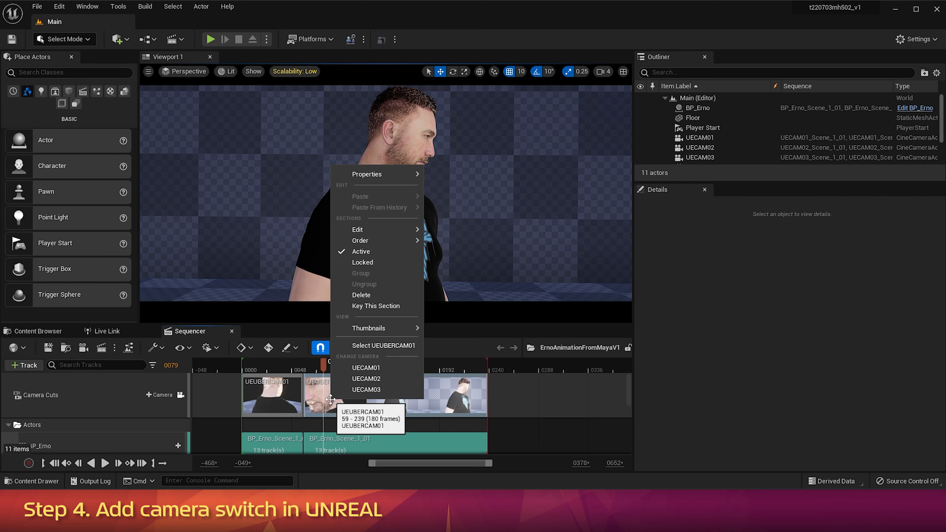
{"action": "mouse_move", "coordinate": [381, 234]}
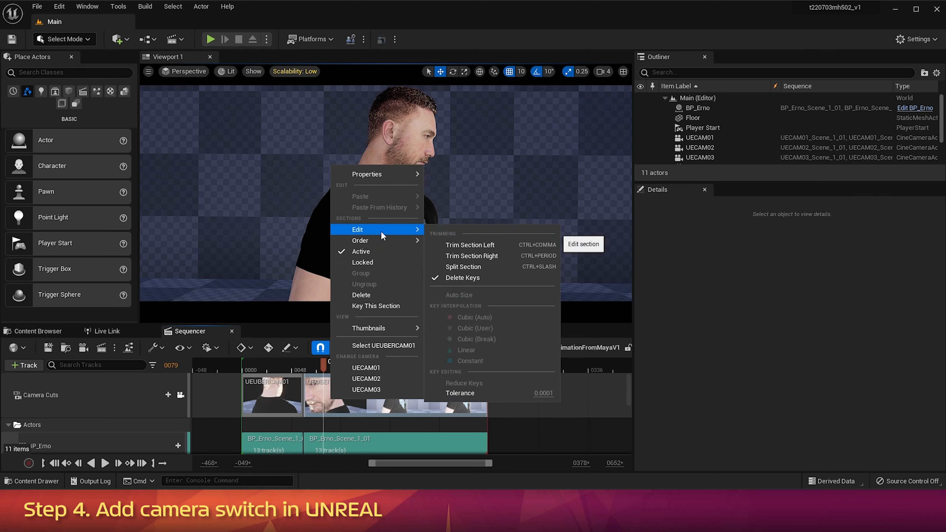
{"action": "left_click", "coordinate": [443, 262]}
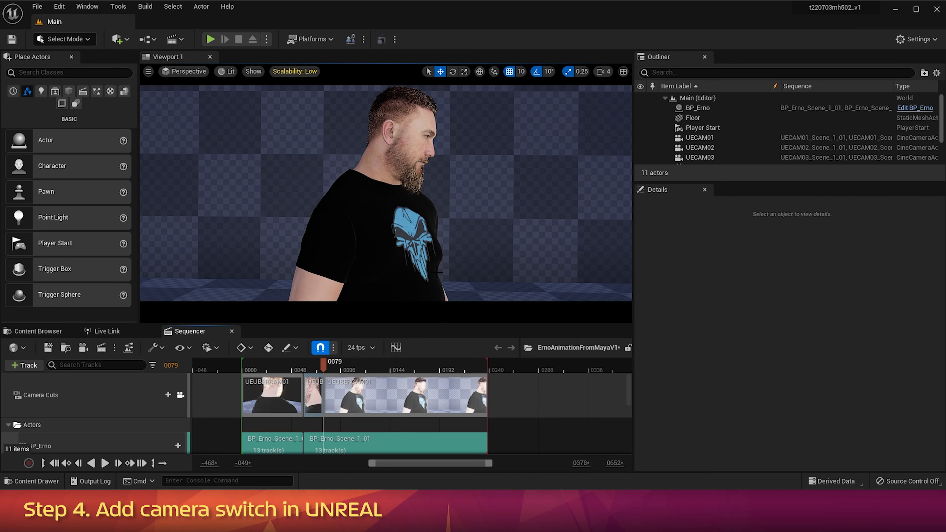
Step: Split the camera cut that starts at frame 79 at frame 100 and save the sequence
{"action": "left_click_drag", "start_coordinate": [324, 363], "coordinate": [345, 364]}
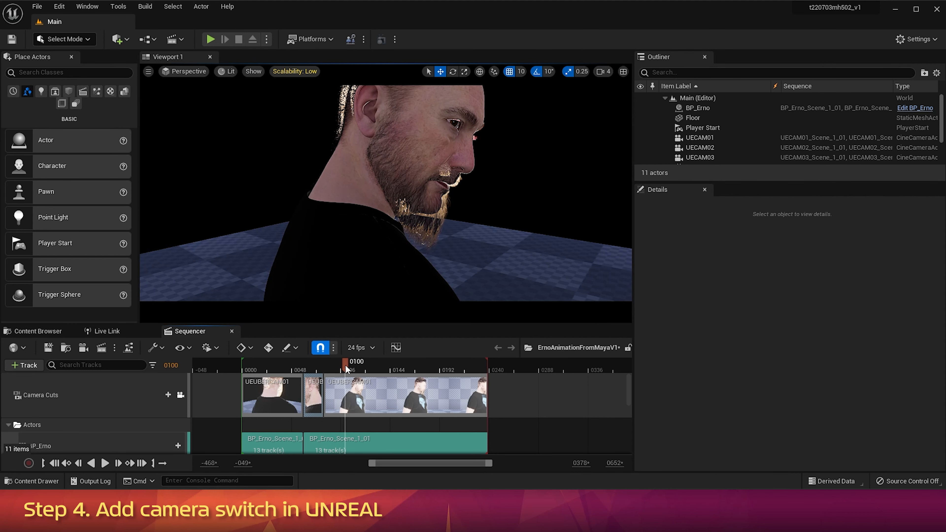
{"action": "right_click", "coordinate": [352, 396]}
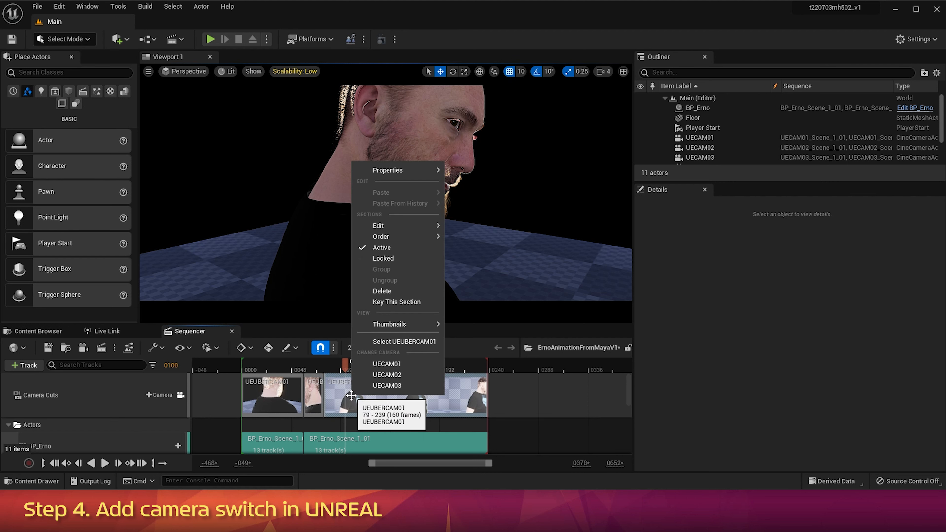
{"action": "mouse_move", "coordinate": [392, 227]}
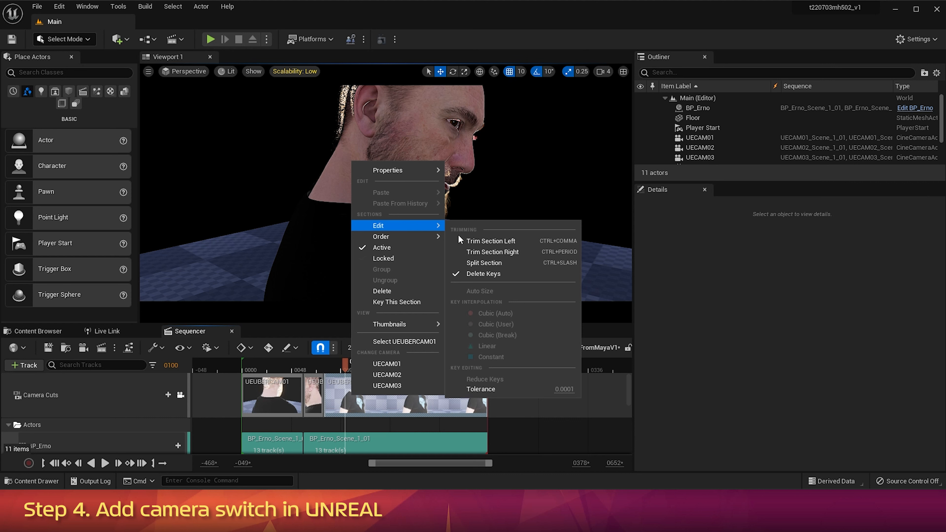
{"action": "left_click", "coordinate": [482, 262]}
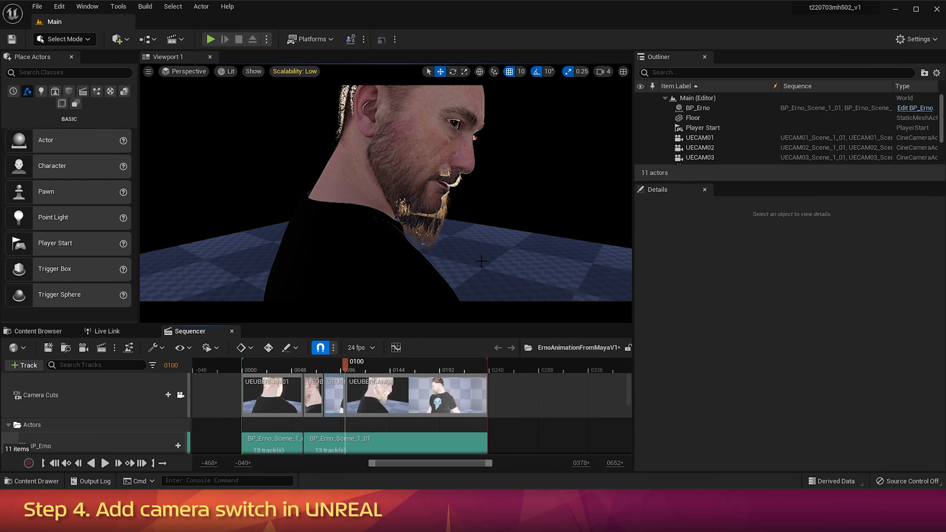
{"action": "key", "text": "ctrl+s"}
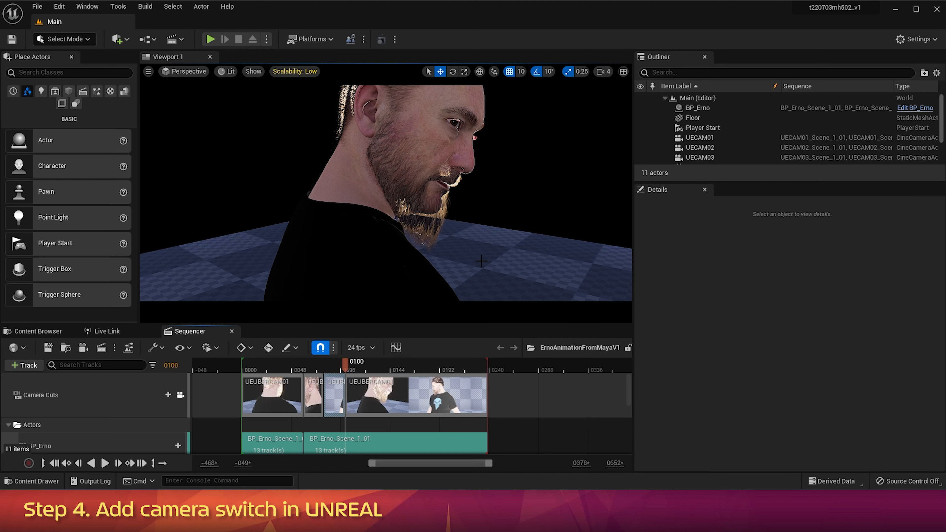
Step: Split the last camera cut, which starts at frame 100, at frame 127
{"action": "left_click_drag", "start_coordinate": [345, 365], "coordinate": [373, 365]}
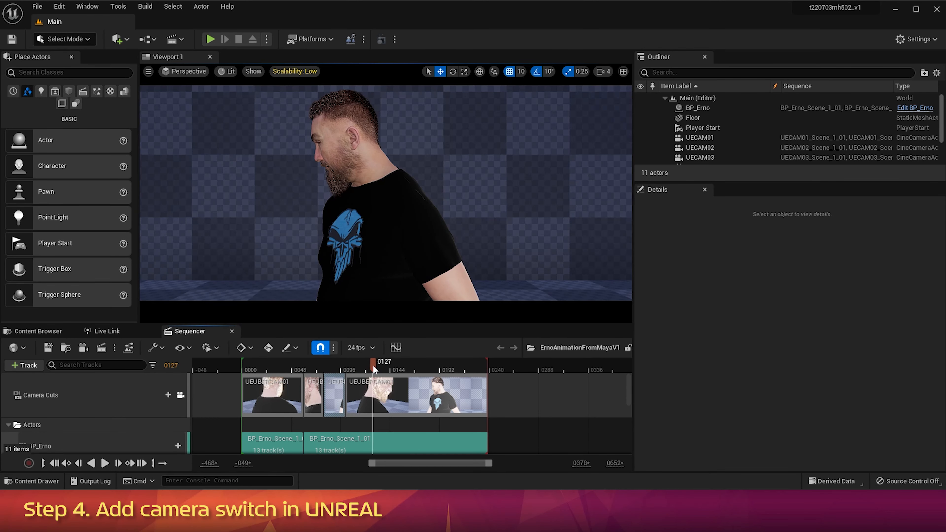
{"action": "right_click", "coordinate": [379, 393]}
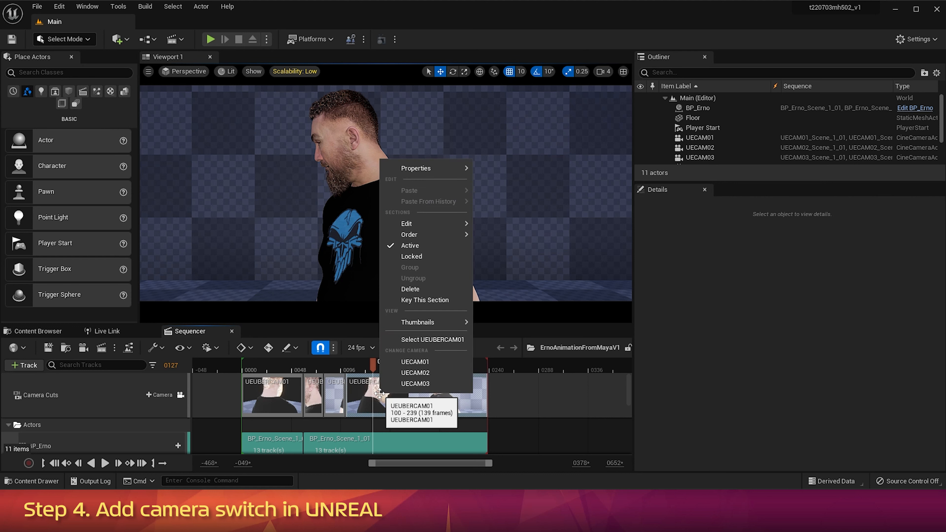
{"action": "mouse_move", "coordinate": [417, 224]}
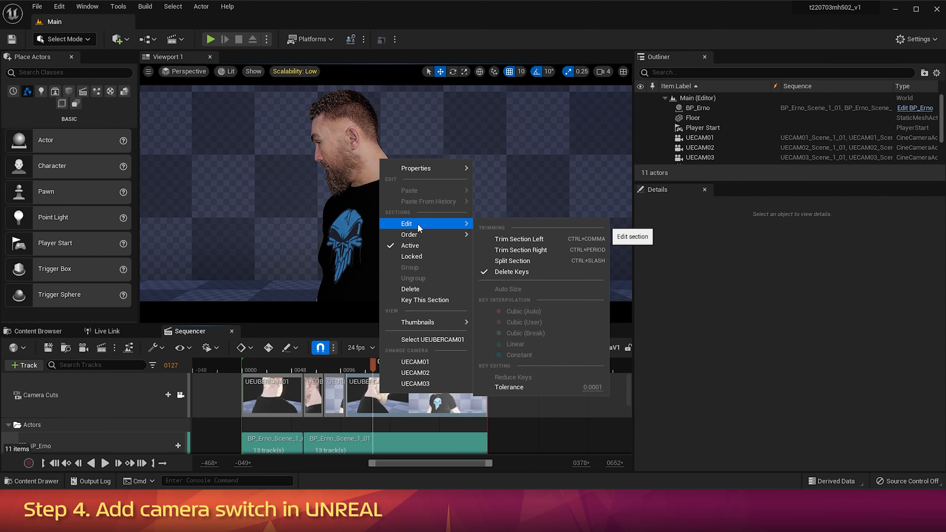
{"action": "left_click", "coordinate": [509, 261]}
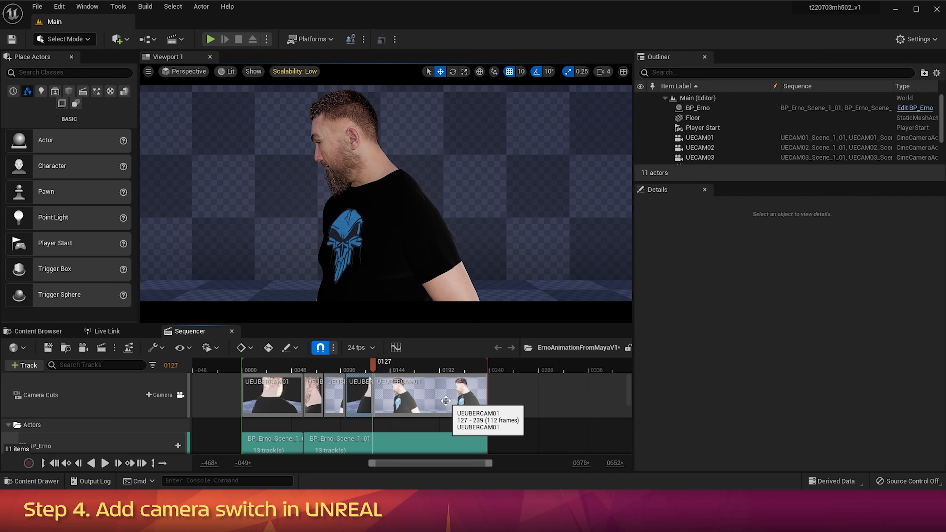
Step: Change the camera of the first camera cut to UECAM01 and of the second cut, frames 59 to 79, to UECAM02
{"action": "right_click", "coordinate": [276, 395]}
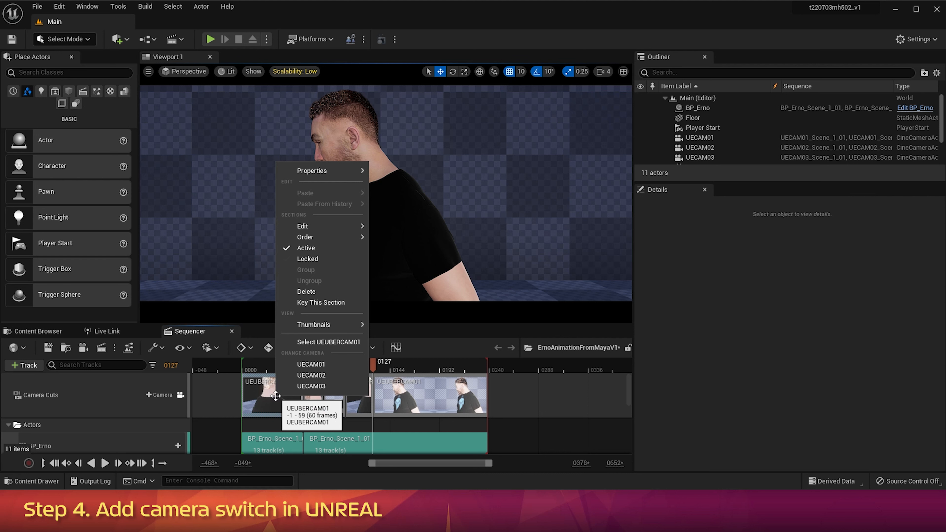
{"action": "left_click", "coordinate": [315, 364]}
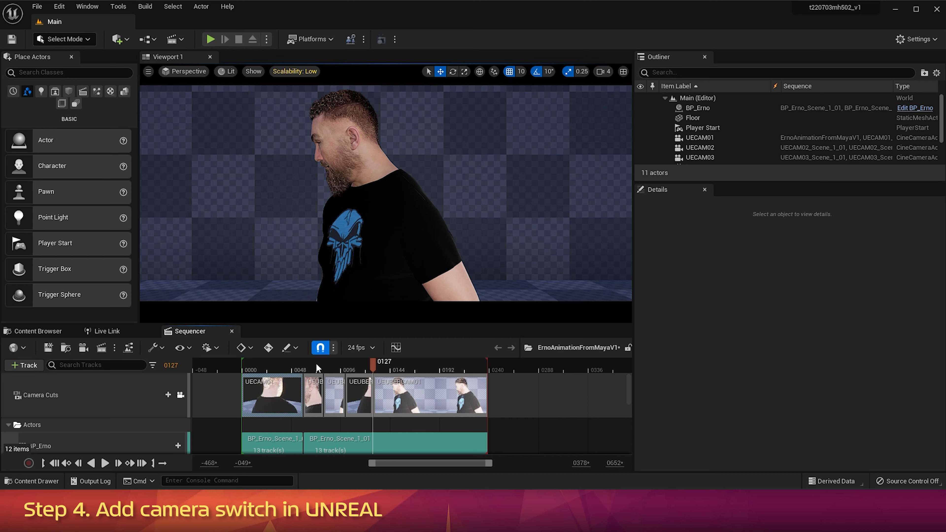
{"action": "right_click", "coordinate": [317, 393]}
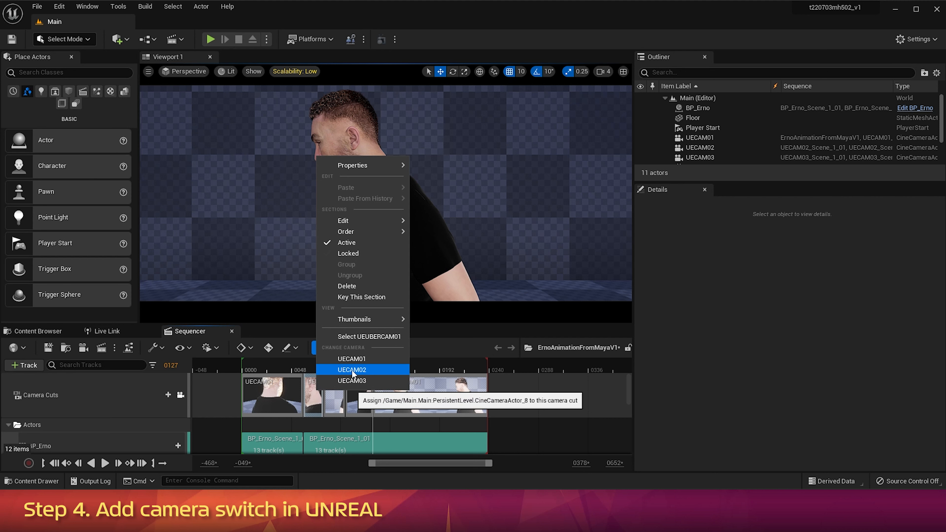
{"action": "left_click", "coordinate": [374, 369]}
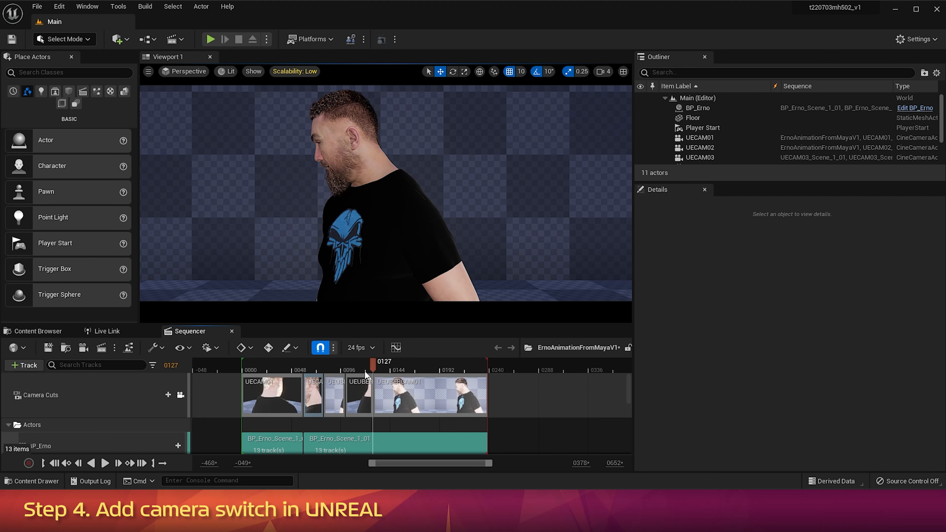
Step: Change the camera of the third cut, frames 79 to 100, to UECAM01 and of the fourth, frames 100 to 127, to UECAM03
{"action": "right_click", "coordinate": [334, 394]}
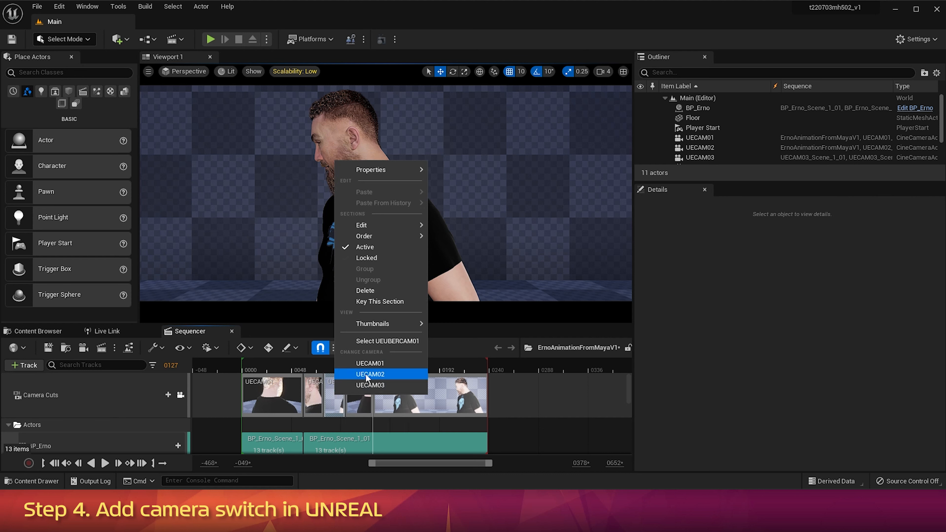
{"action": "left_click", "coordinate": [390, 363]}
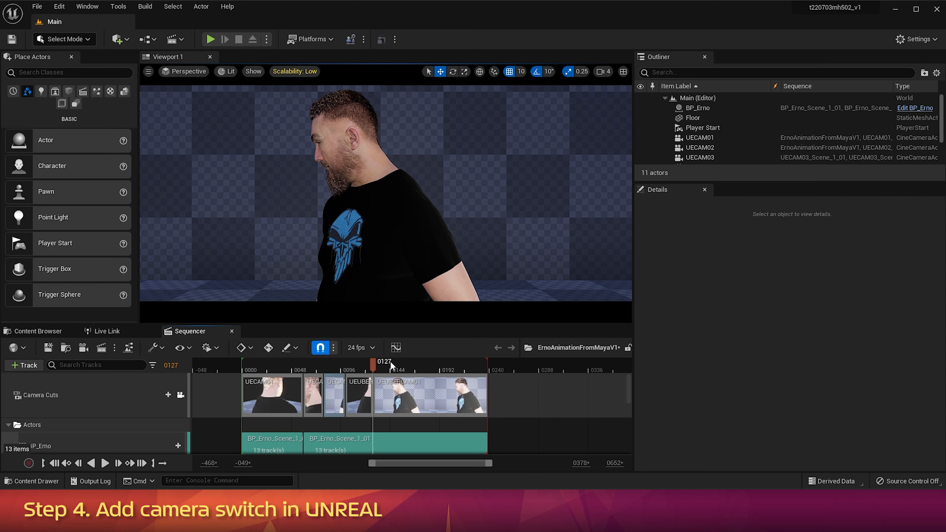
{"action": "right_click", "coordinate": [358, 394]}
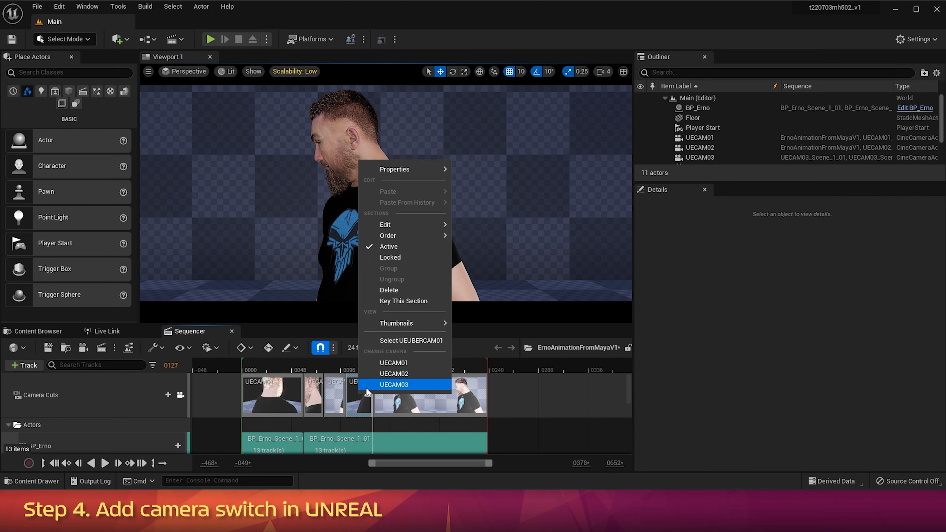
{"action": "left_click", "coordinate": [393, 385]}
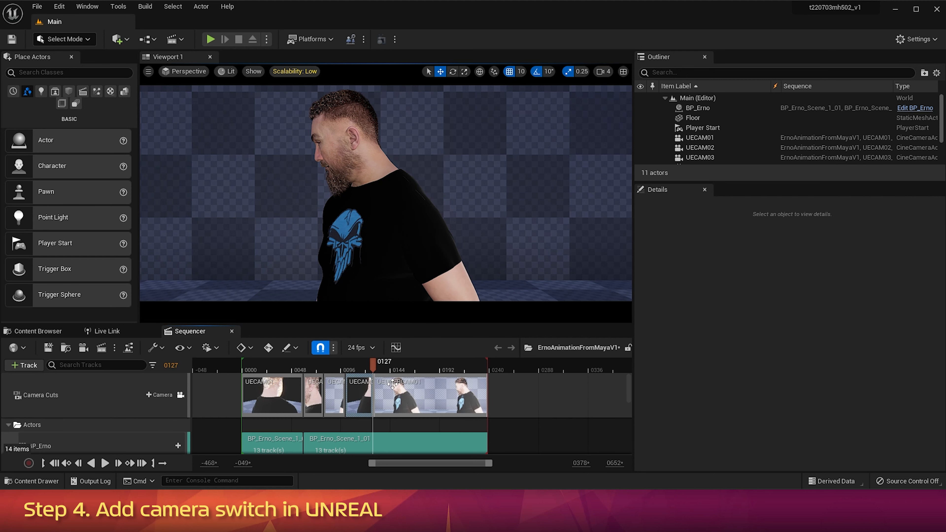
Step: Change the camera of the last cut, starting at frame 127, to UECAM01 and return the playhead to the start of the sequence
{"action": "right_click", "coordinate": [396, 389]}
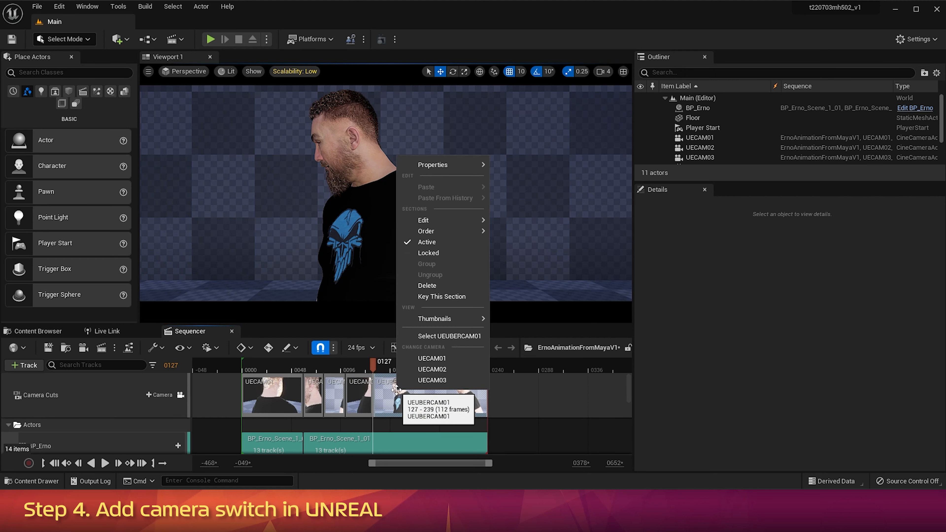
{"action": "left_click", "coordinate": [423, 359]}
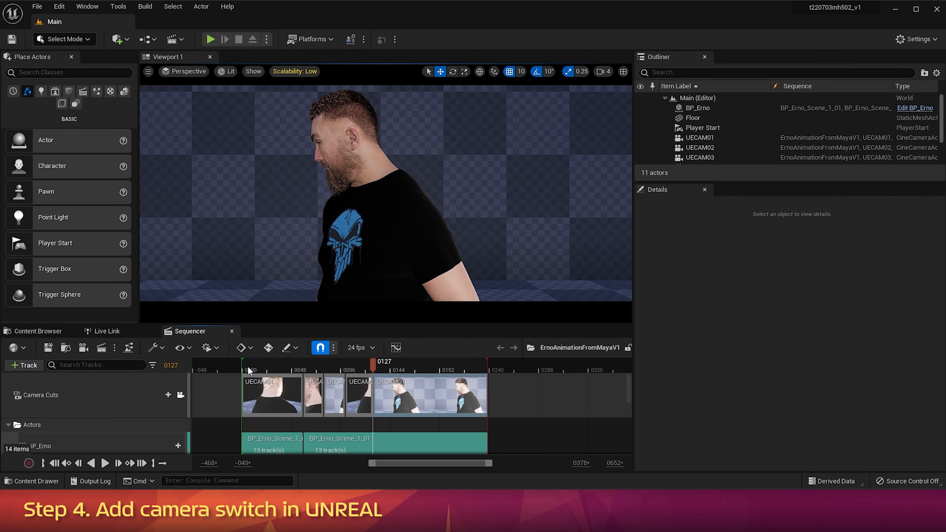
{"action": "mouse_move", "coordinate": [248, 366]}
{"action": "left_mouse_down"}
{"action": "mouse_move", "coordinate": [266, 367]}
{"action": "mouse_move", "coordinate": [244, 366]}
{"action": "mouse_move", "coordinate": [255, 366]}
{"action": "left_mouse_up"}
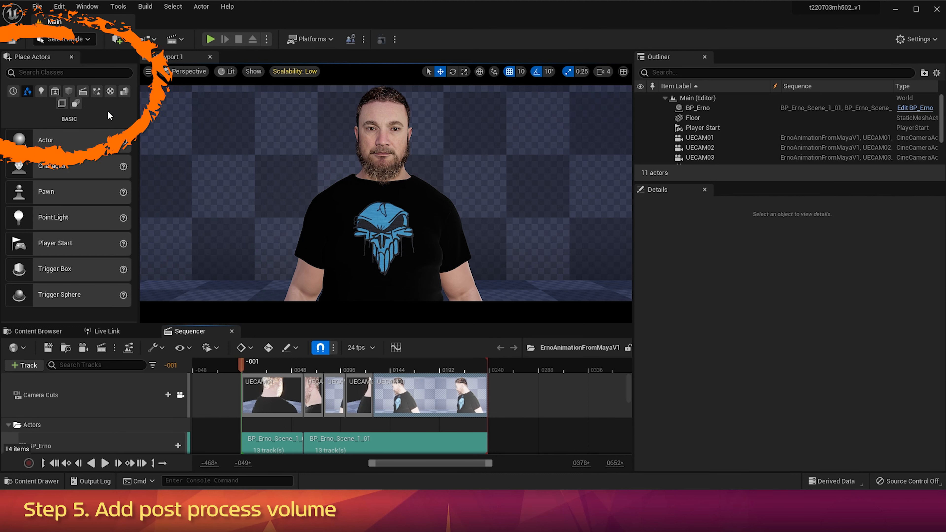
Step: Search the placeable actors for "volume" and place a PostProcessVolume in the scene at about -220, 960, 70
{"action": "left_click", "coordinate": [89, 72]}
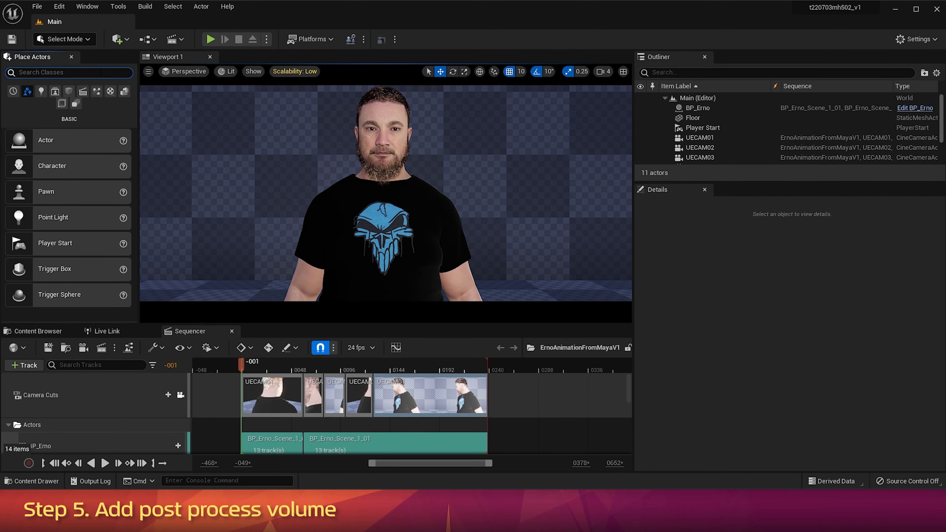
{"action": "type", "text": "volume"}
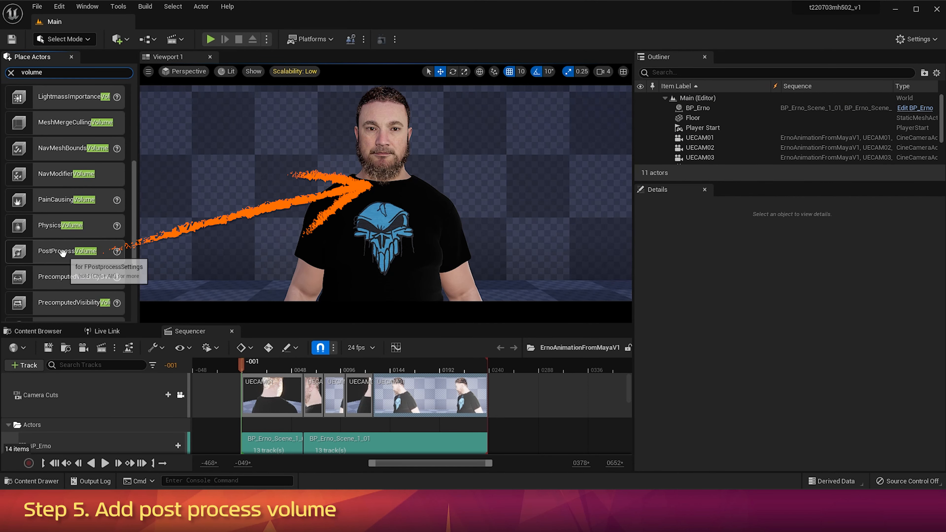
{"action": "left_click_drag", "start_coordinate": [63, 253], "coordinate": [269, 216]}
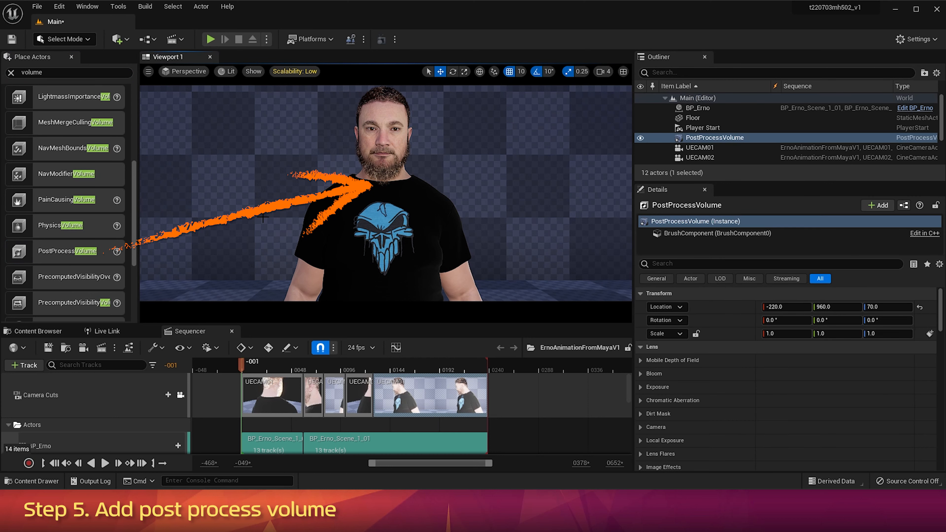
Step: Enable Infinite Extent (Unbound) for the PostProcessVolume, finding the property with the filter "infinite" and clearing the filter
{"action": "left_click", "coordinate": [687, 139]}
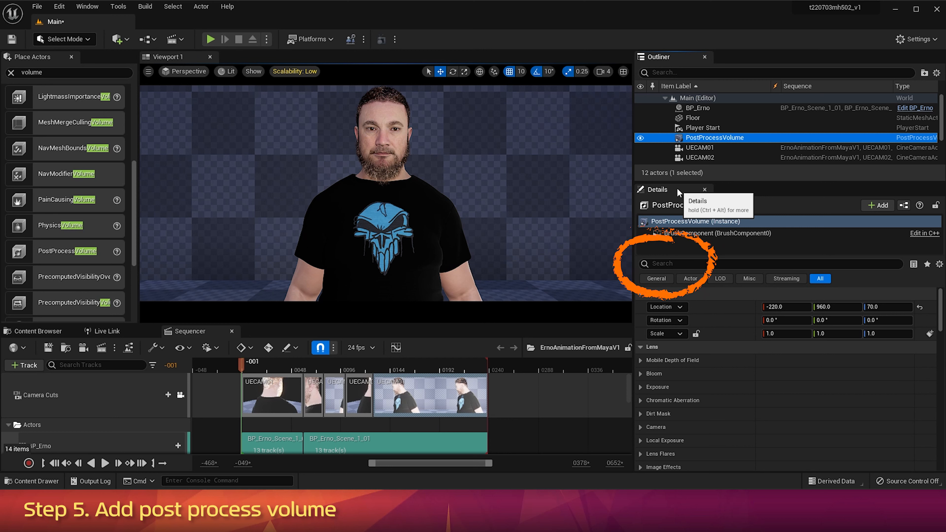
{"action": "left_click", "coordinate": [669, 264]}
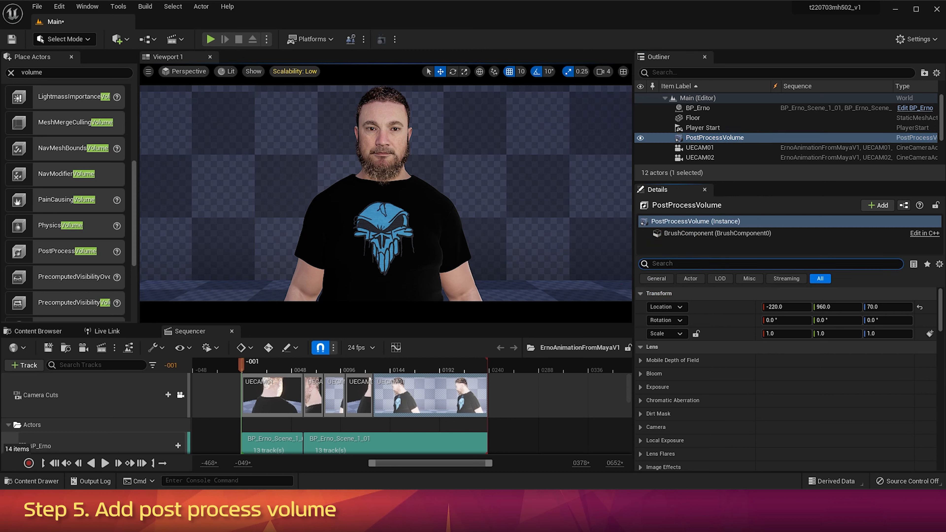
{"action": "type", "text": "infinit"}
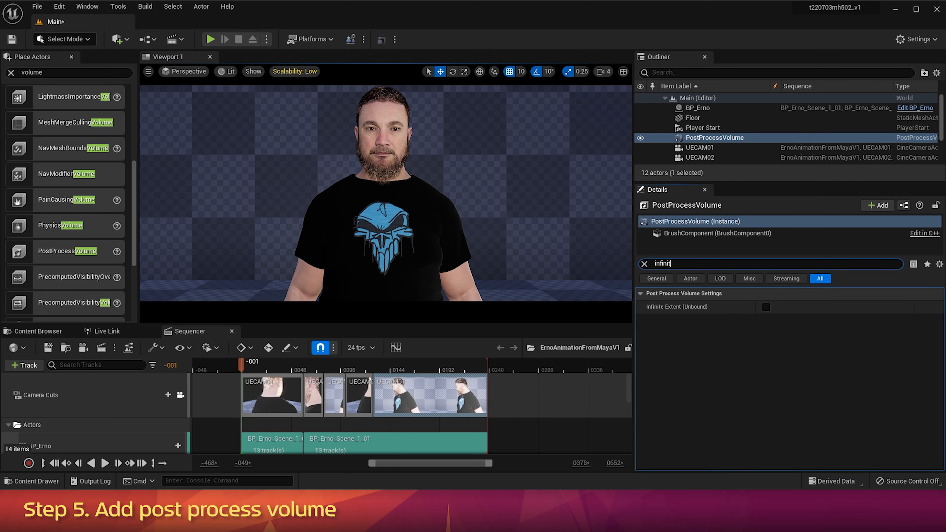
{"action": "type", "text": "e"}
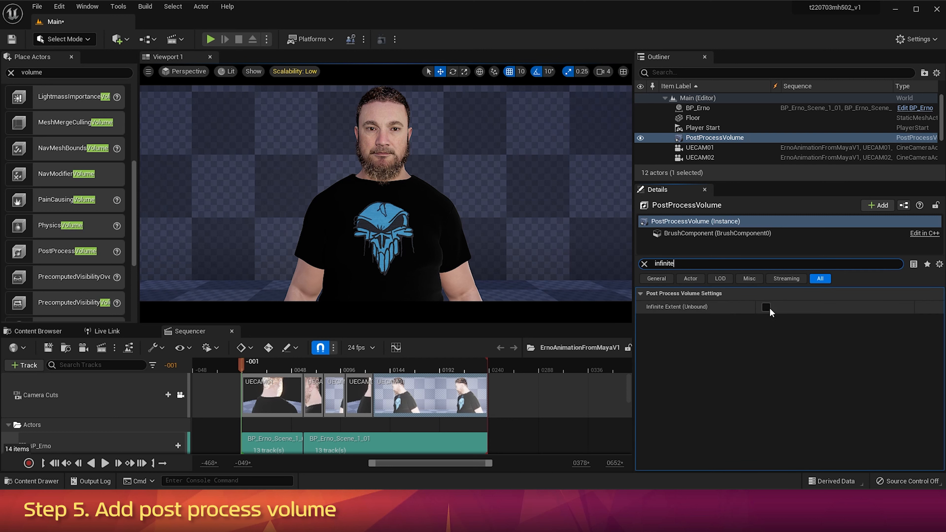
{"action": "left_click", "coordinate": [766, 307]}
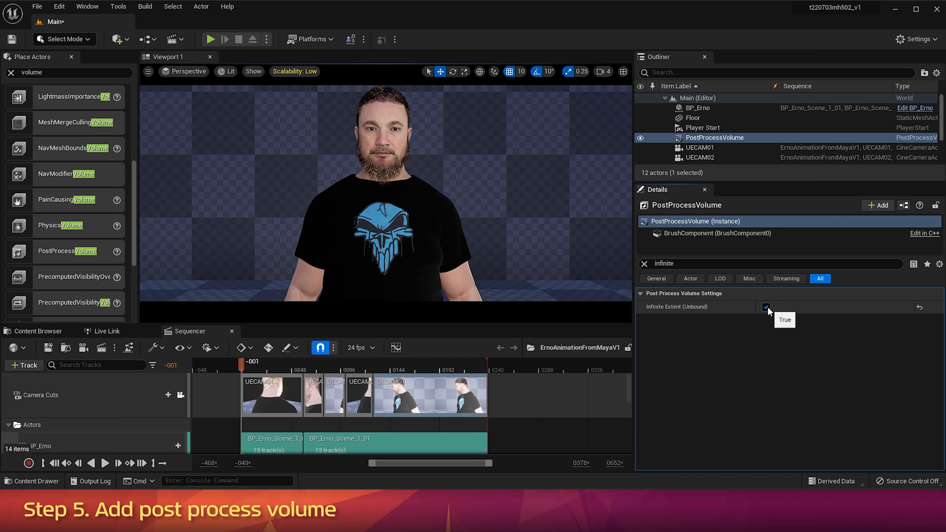
{"action": "left_click", "coordinate": [644, 264]}
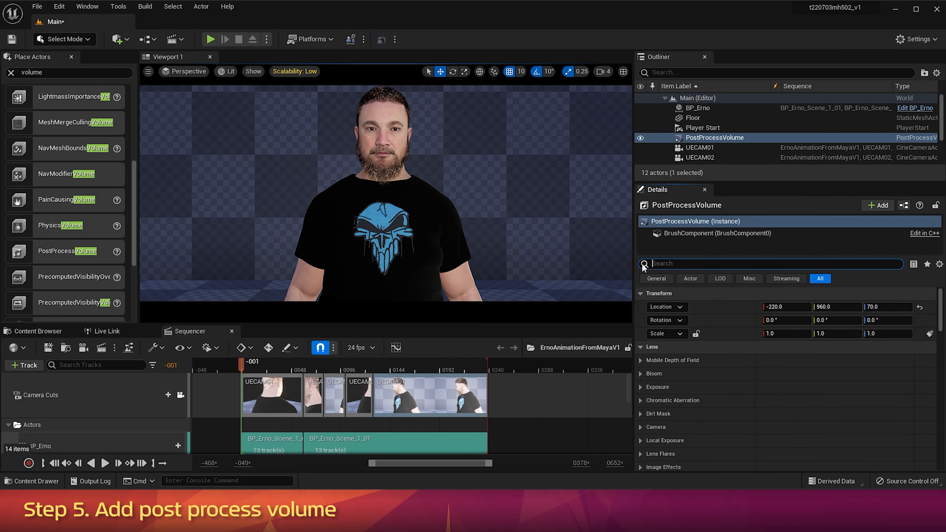
Step: Enable the Film Slope override of the PostProcessVolume and set it to 0.6
{"action": "left_click_drag", "start_coordinate": [941, 310], "coordinate": [943, 343]}
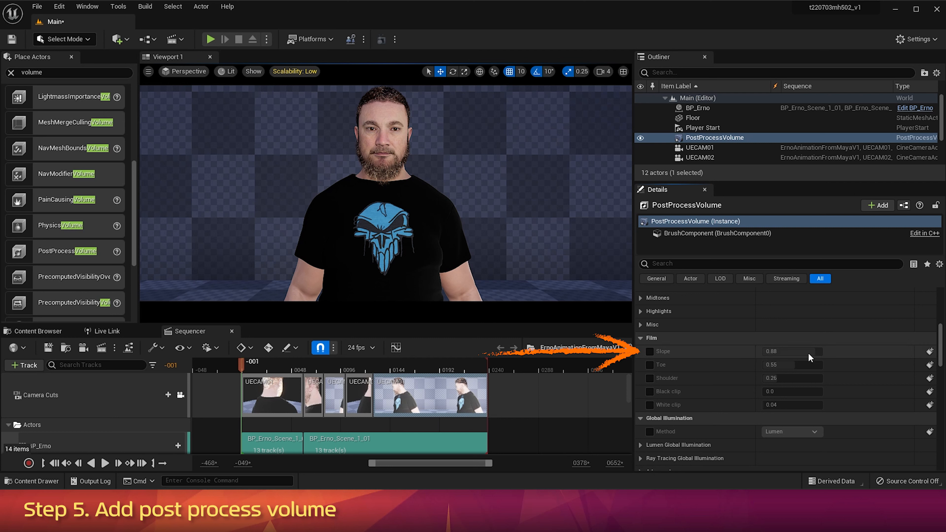
{"action": "left_click", "coordinate": [650, 351]}
{"action": "left_click", "coordinate": [788, 351]}
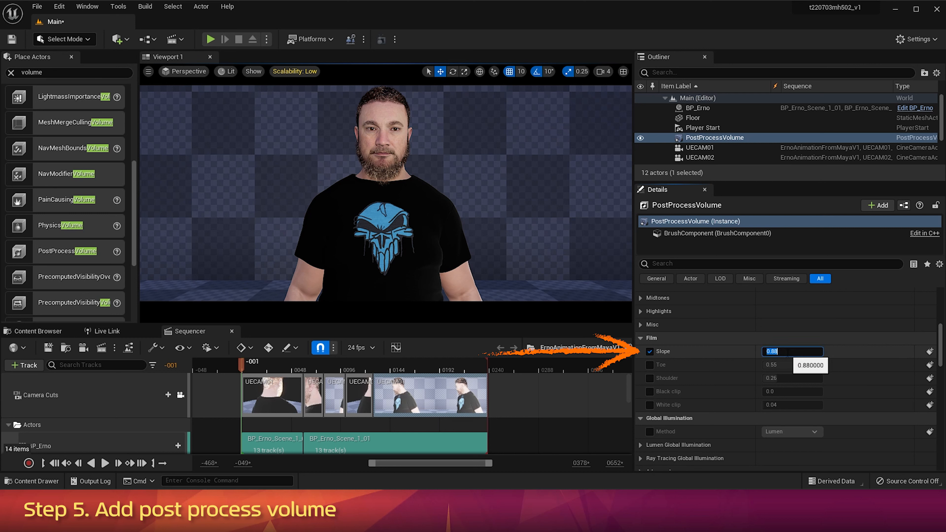
{"action": "type", "text": "0.6"}
{"action": "key", "text": "Return"}
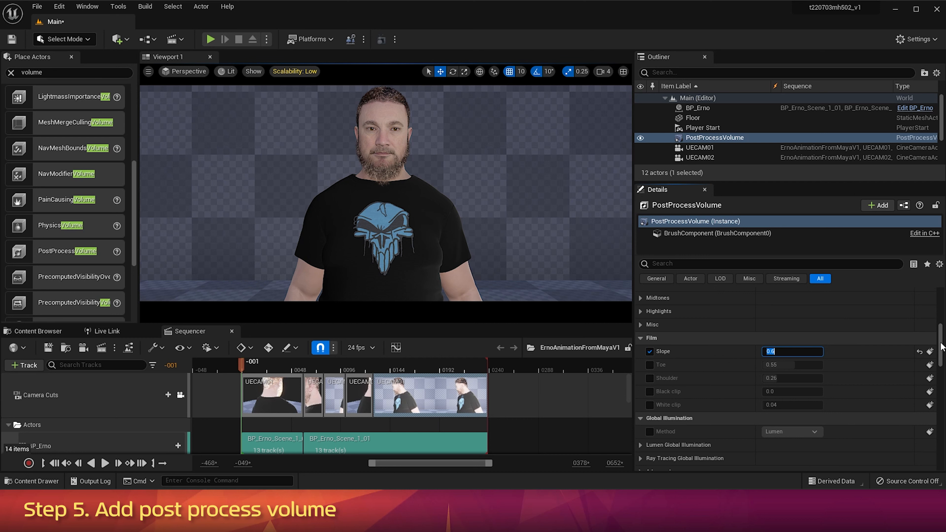
Step: Enable the Saturation override in the volume's Global color grading and set its overall value to 1.26
{"action": "scroll", "coordinate": [943, 342], "scroll_direction": "up", "scroll_amount": 5}
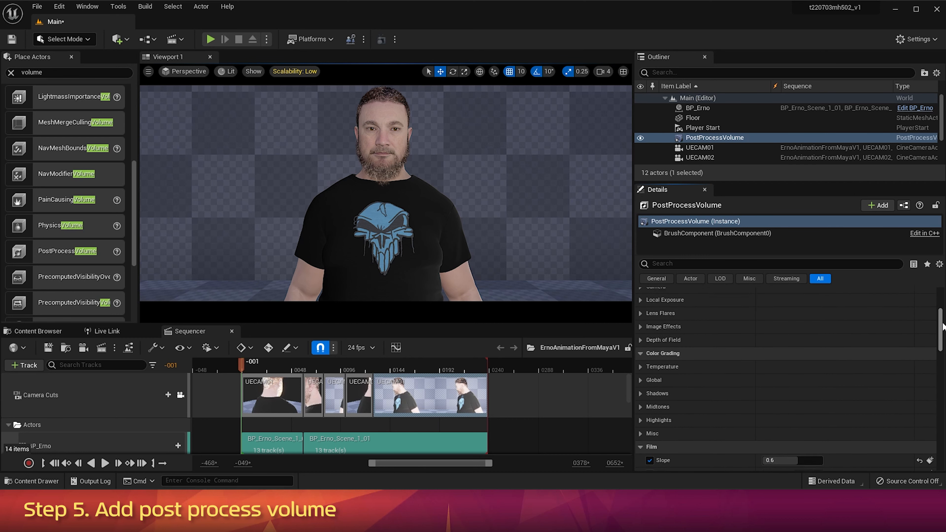
{"action": "left_click", "coordinate": [640, 383]}
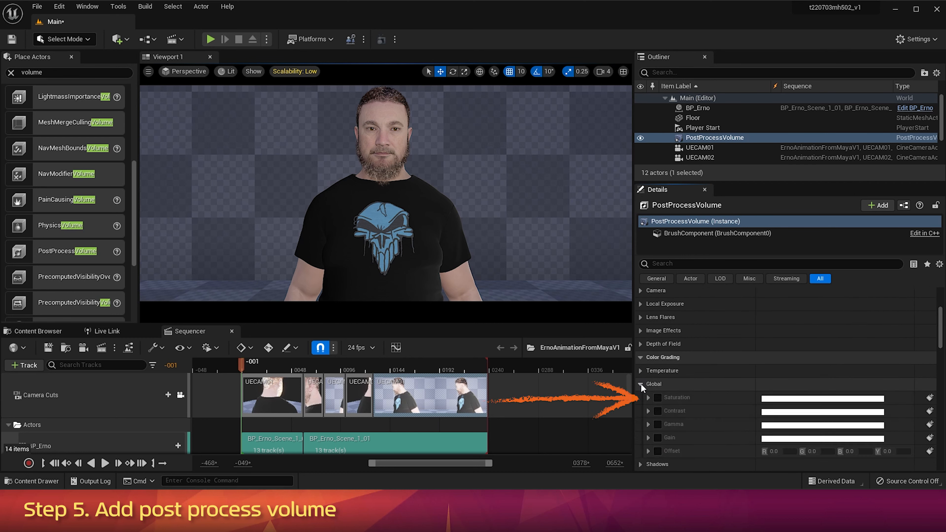
{"action": "left_click", "coordinate": [649, 397]}
{"action": "scroll", "coordinate": [652, 396], "scroll_direction": "down", "scroll_amount": 2}
{"action": "left_click", "coordinate": [720, 424]}
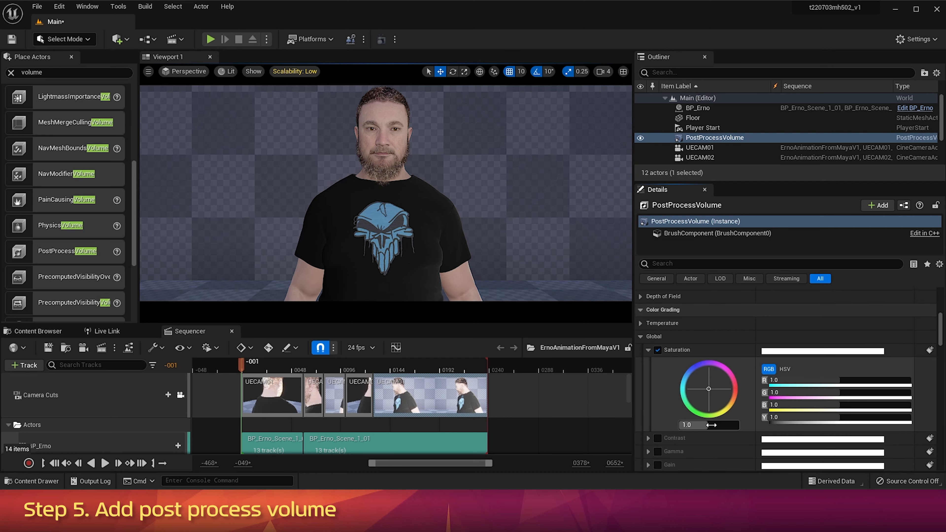
{"action": "type", "text": "1.26"}
{"action": "key", "text": "Return"}
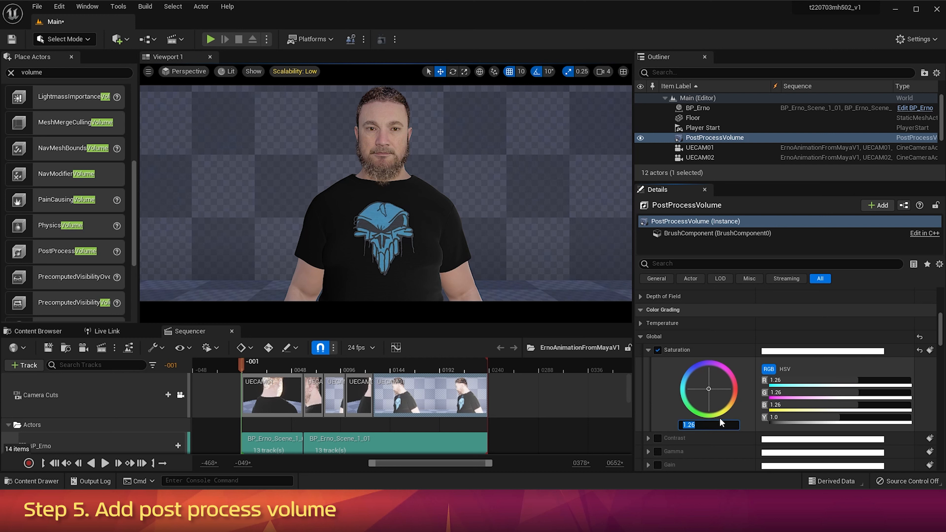
Step: Enable the Gain override in the volume's Global color grading and set its overall value to 1.42
{"action": "scroll", "coordinate": [725, 417], "scroll_direction": "down", "scroll_amount": 1}
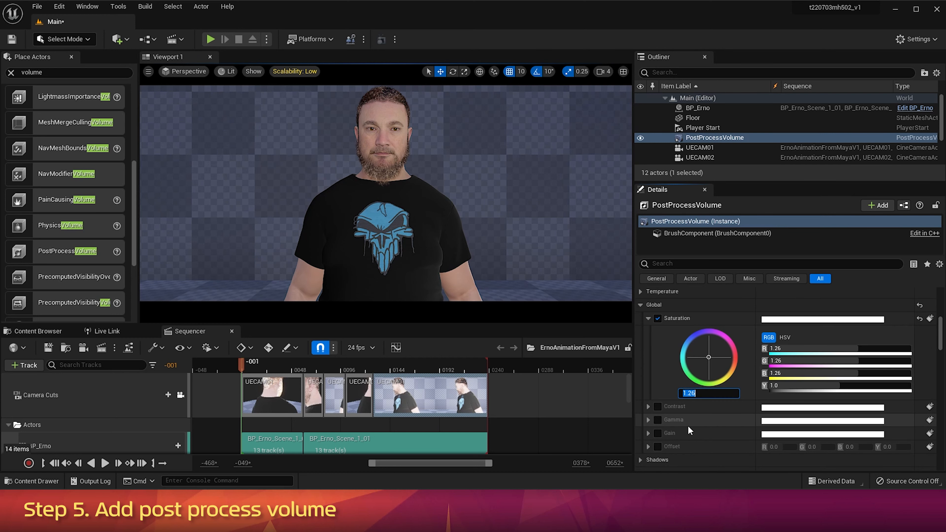
{"action": "left_click", "coordinate": [659, 434]}
{"action": "scroll", "coordinate": [660, 437], "scroll_direction": "down", "scroll_amount": 1}
{"action": "left_click", "coordinate": [648, 417]}
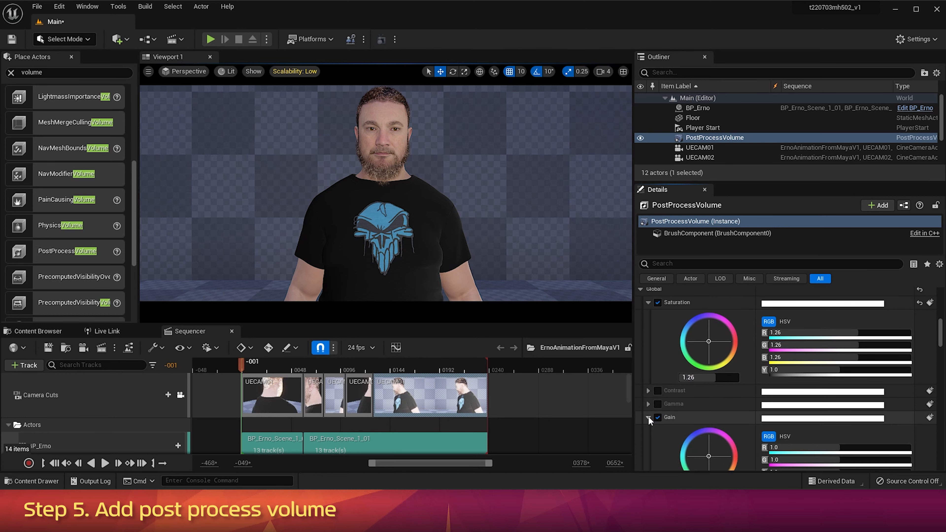
{"action": "scroll", "coordinate": [672, 419], "scroll_direction": "down", "scroll_amount": 2}
{"action": "left_click", "coordinate": [707, 428]}
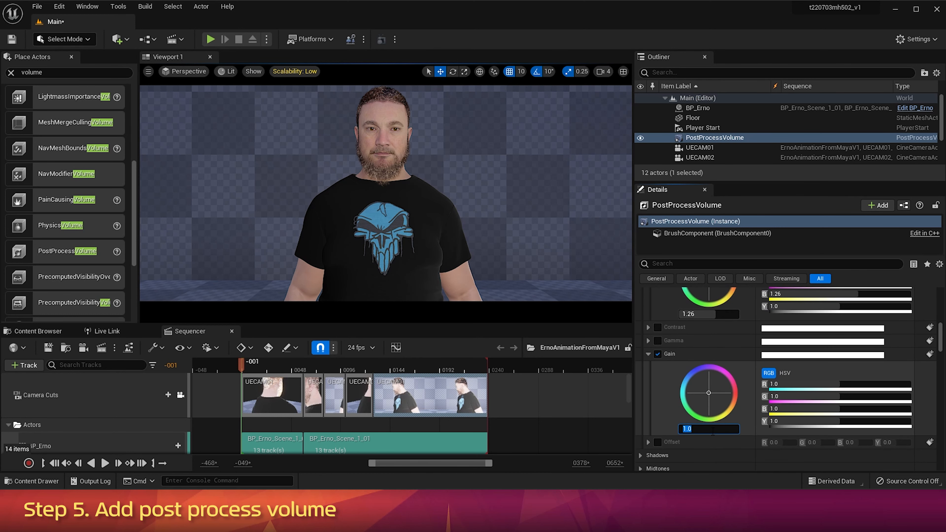
{"action": "type", "text": "1.42"}
{"action": "key", "text": "Return"}
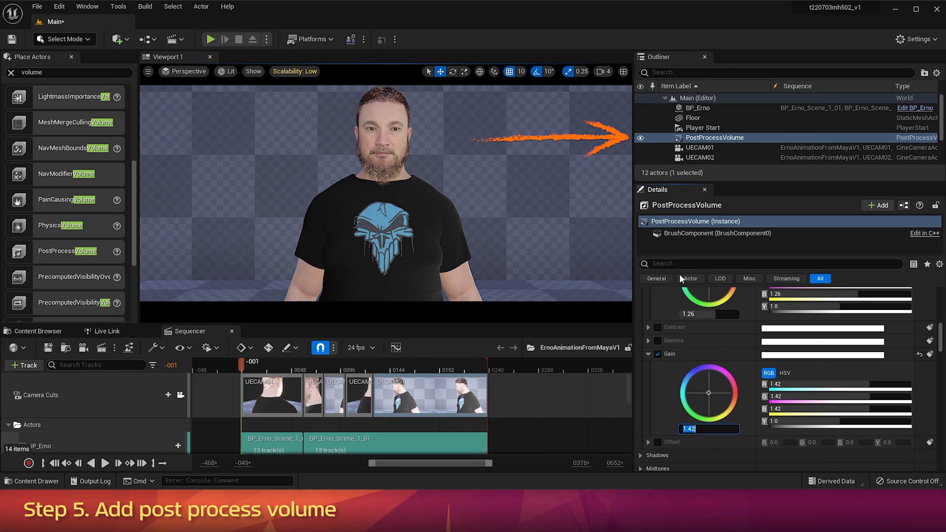
Step: Enable the volume's Motion Blur Amount override, found with the filter "motion blur", and set the viewport scalability to Cinematic for all groups
{"action": "left_click", "coordinate": [676, 264]}
{"action": "type", "text": "motion blur"}
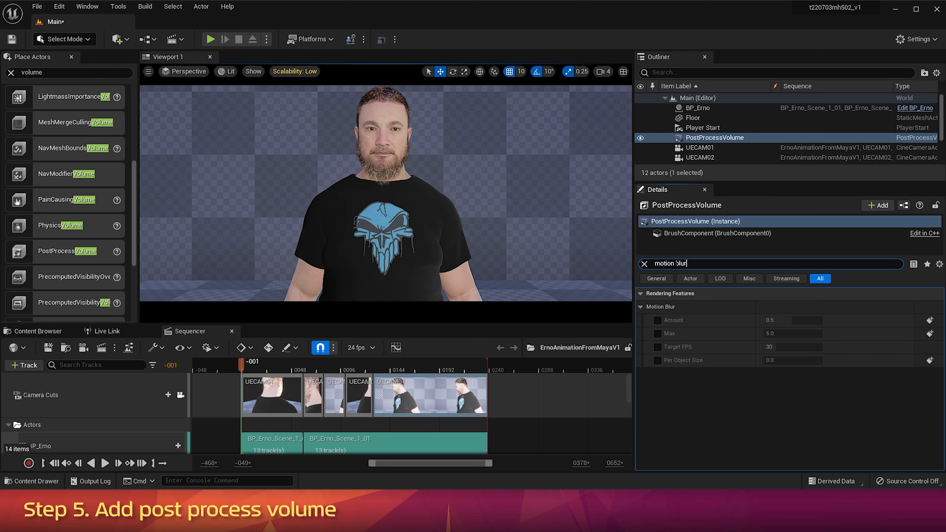
{"action": "left_click", "coordinate": [658, 320]}
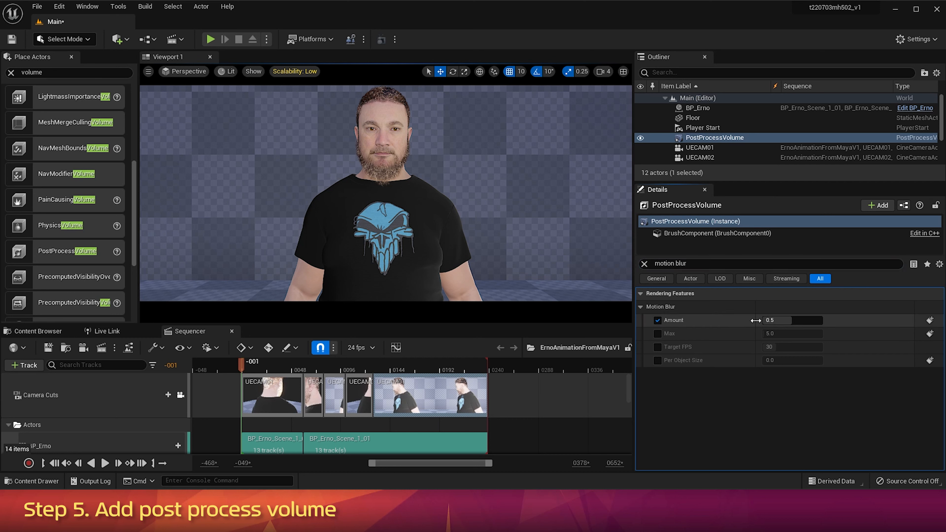
{"action": "left_click", "coordinate": [293, 72]}
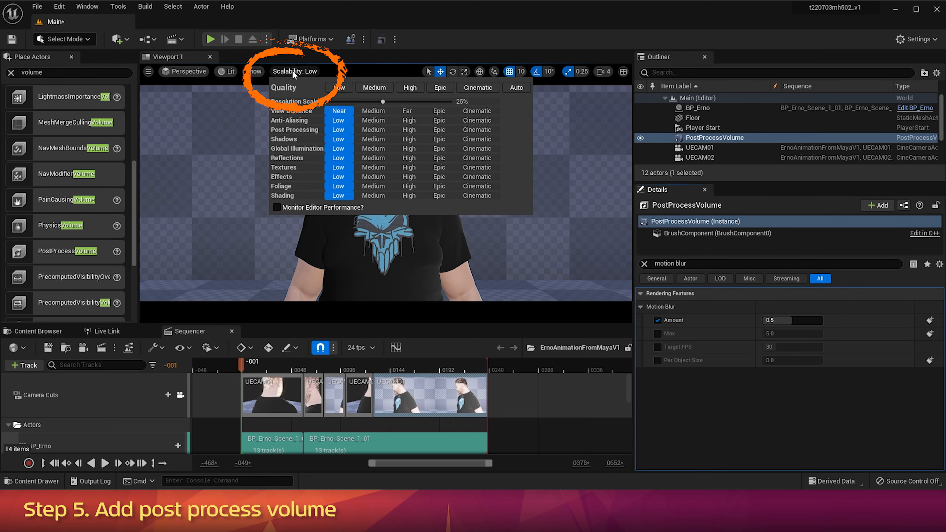
{"action": "left_click", "coordinate": [473, 88]}
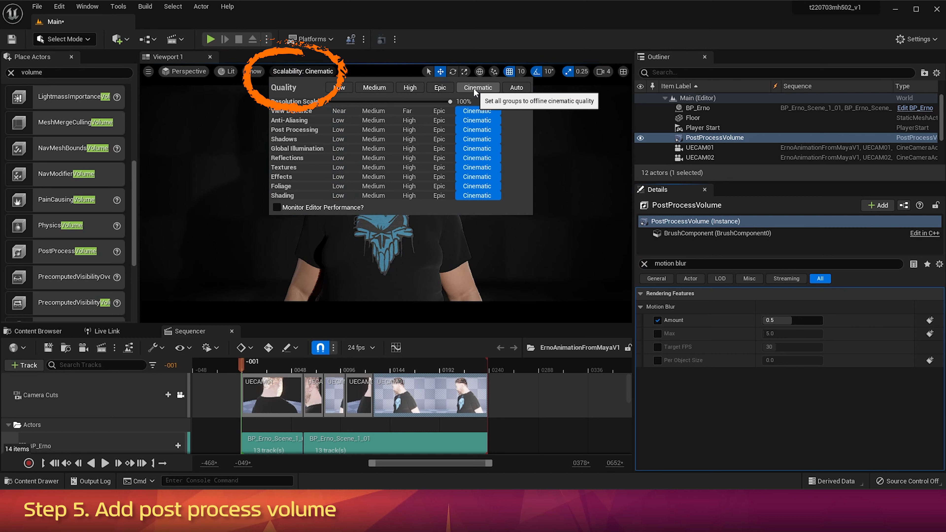
Step: Filter the PostProcessVolume's properties for "translu" to find the translucency settings
{"action": "left_click", "coordinate": [707, 262]}
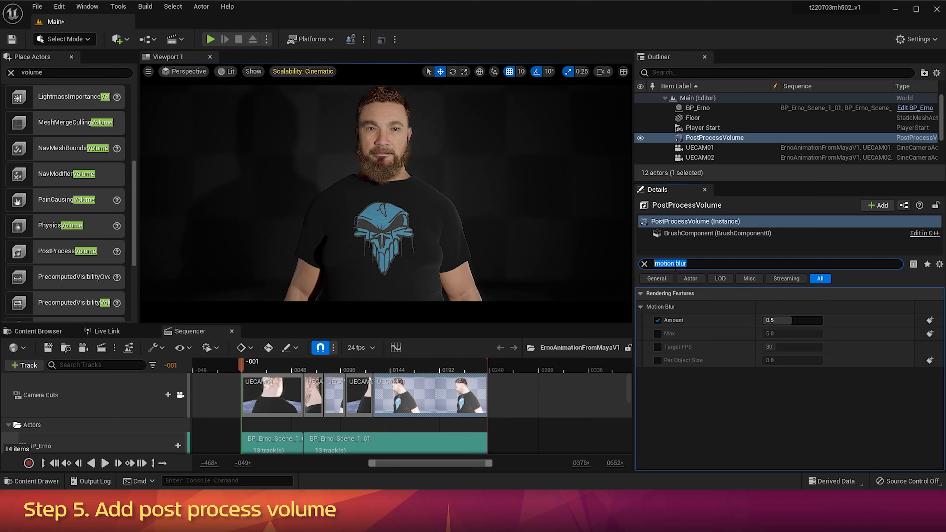
{"action": "type", "text": "translu"}
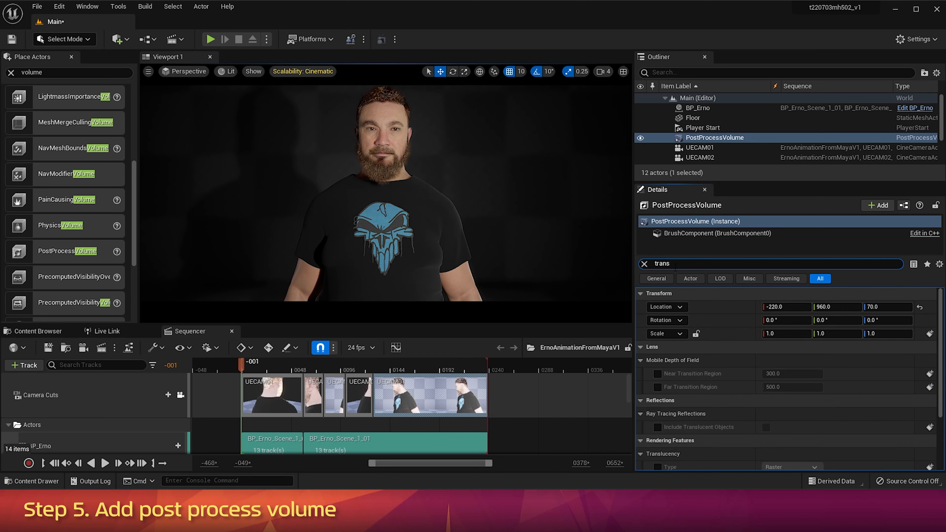